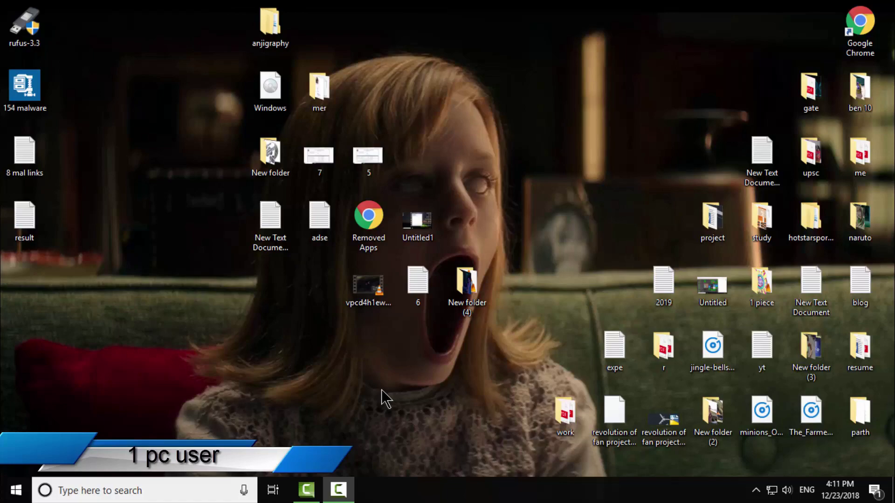
- Open the Bitdefender Total Security main window from its hidden tray icon
{"action": "left_click", "coordinate": [756, 490]}
{"action": "double_click", "coordinate": [782, 438]}
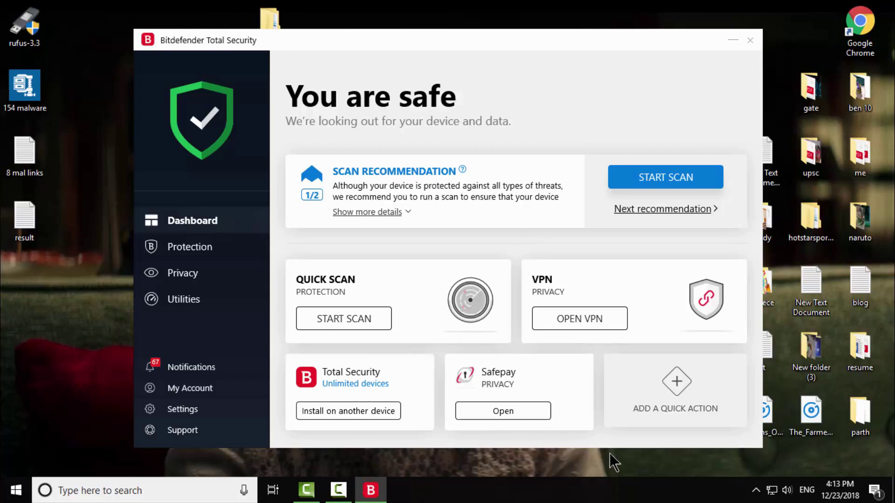
- Browse the quick actions list without adding any, then go to the Protection page
{"action": "left_click", "coordinate": [674, 381]}
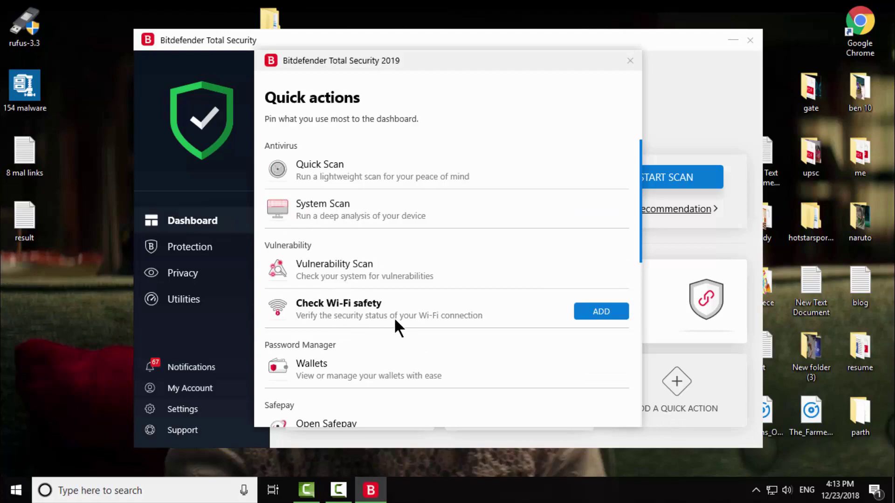
{"action": "scroll", "coordinate": [411, 369], "scroll_direction": "down", "scroll_amount": 2}
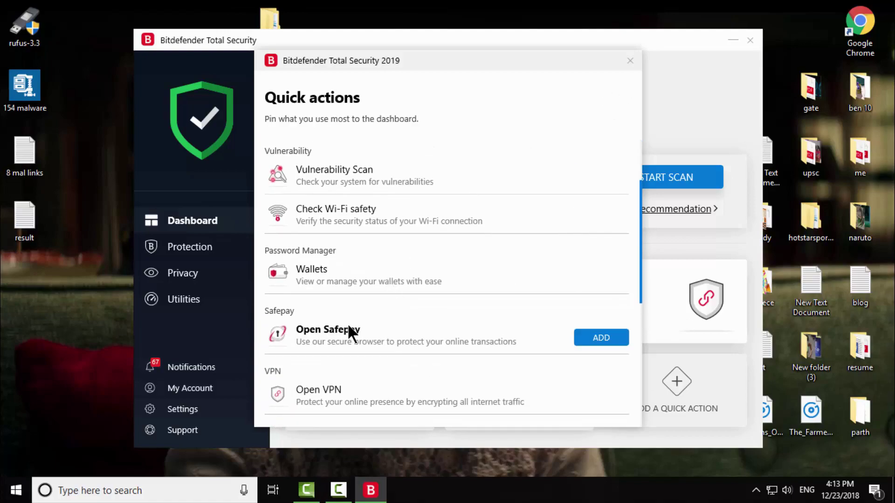
{"action": "scroll", "coordinate": [353, 335], "scroll_direction": "up", "scroll_amount": 2}
{"action": "left_click", "coordinate": [629, 60]}
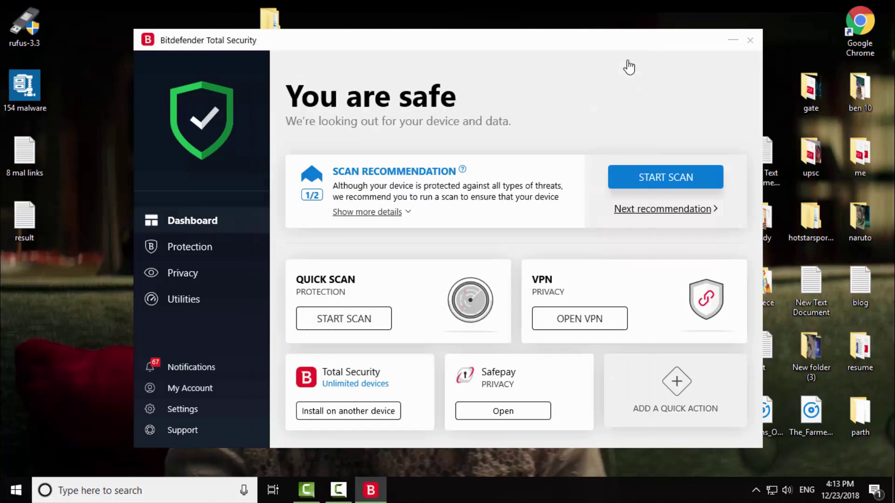
{"action": "left_click", "coordinate": [185, 248]}
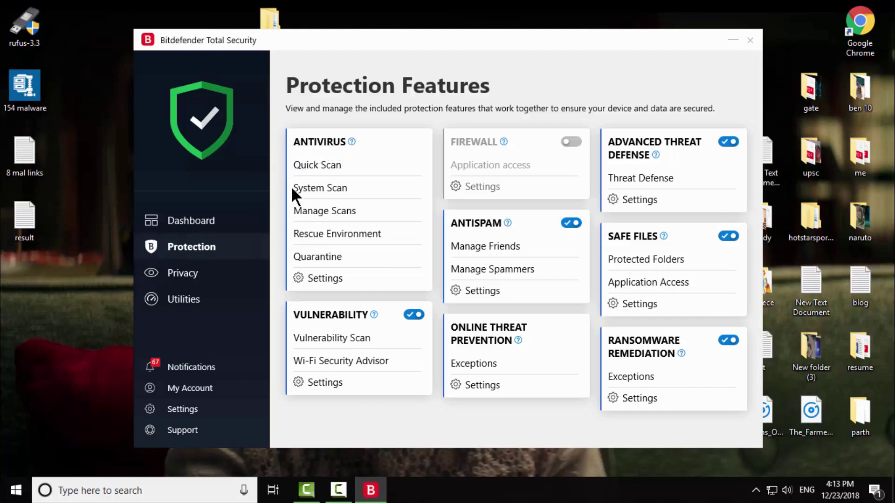
- Open and close the Manage Scan Tasks dialog, then switch the Firewall on
{"action": "left_click", "coordinate": [324, 210]}
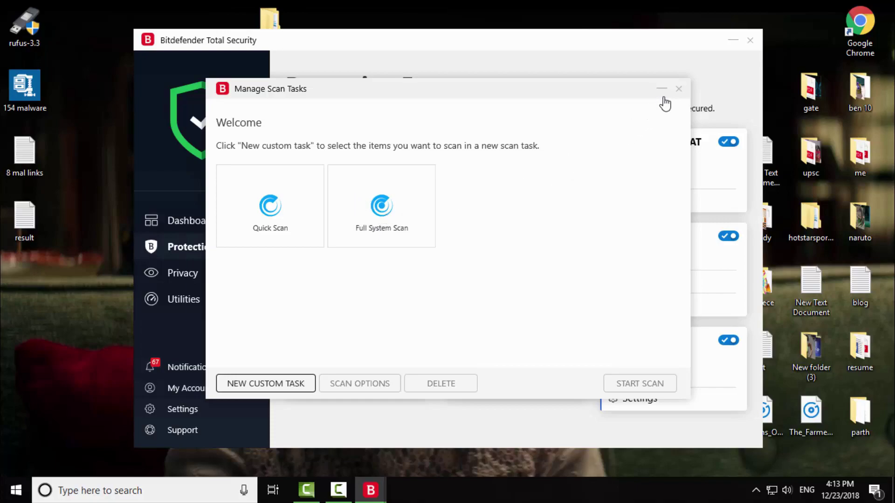
{"action": "left_click", "coordinate": [678, 89]}
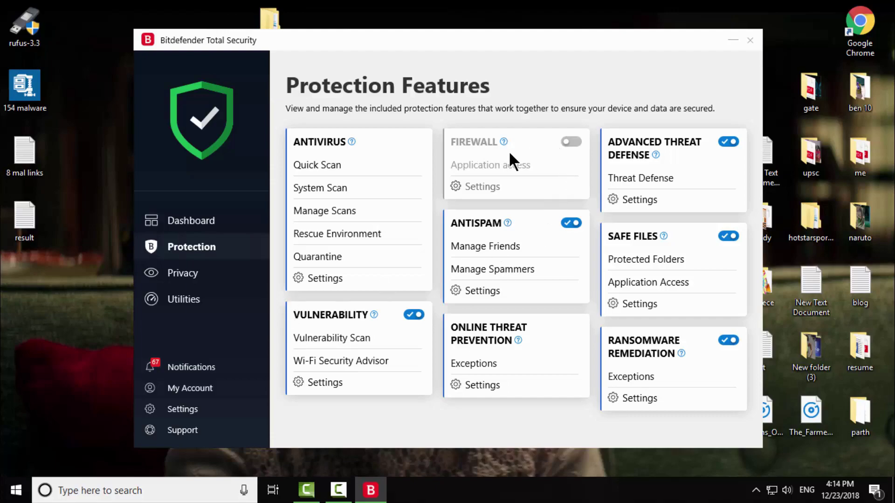
{"action": "left_click", "coordinate": [571, 143]}
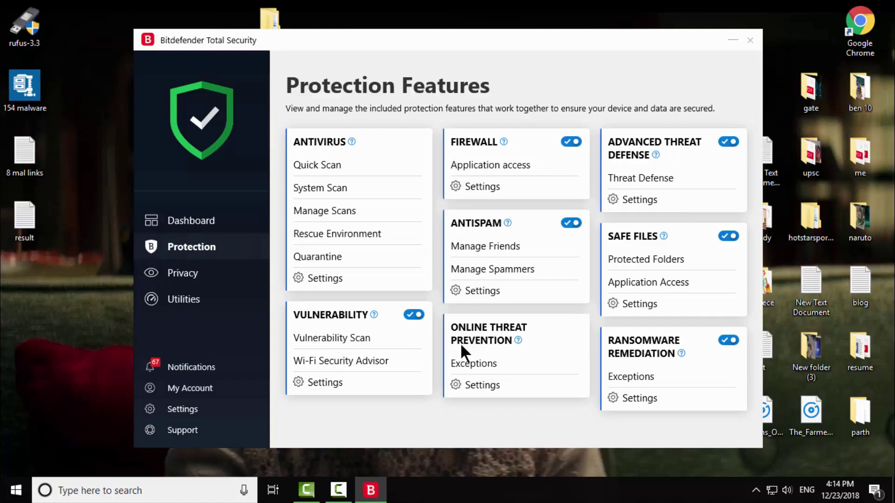
{"action": "left_click", "coordinate": [481, 385]}
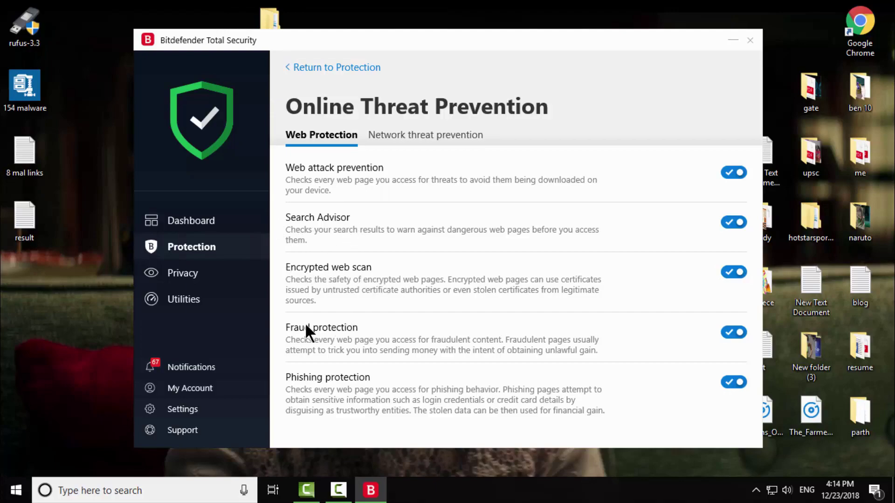
{"action": "left_click", "coordinate": [296, 70]}
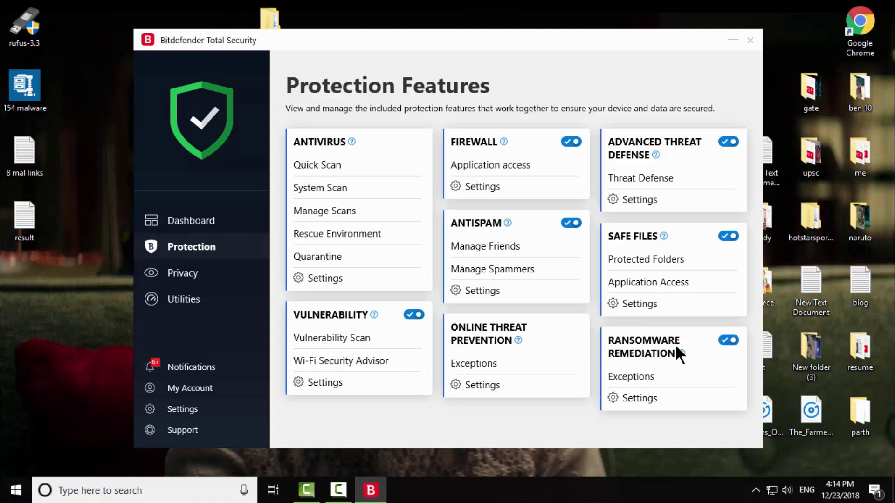
- View the Privacy page, then move on to the Utilities page
{"action": "left_click", "coordinate": [183, 273]}
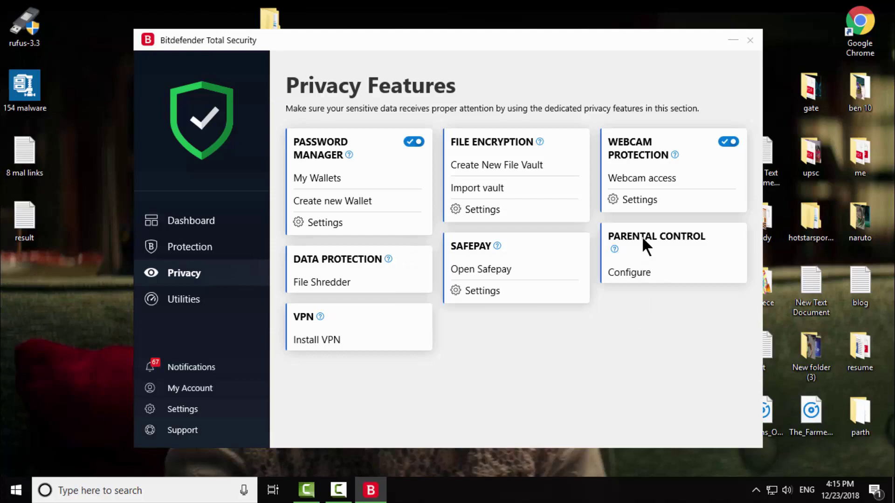
{"action": "left_click", "coordinate": [184, 299]}
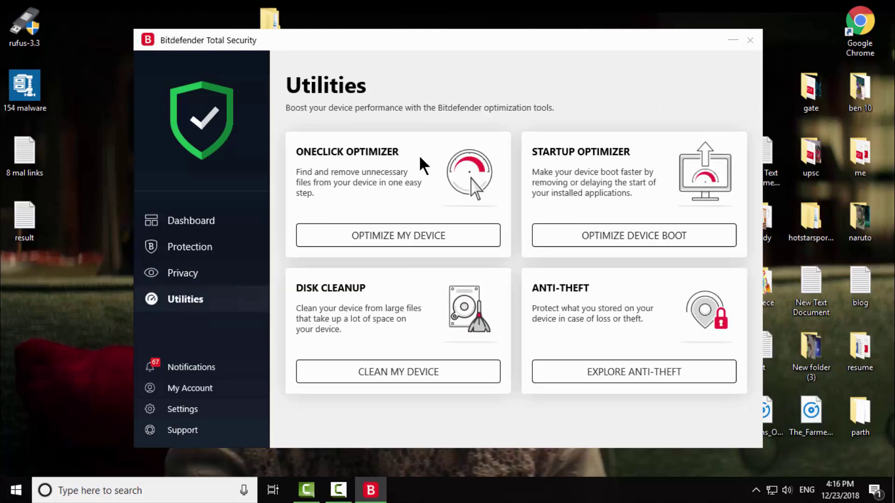
- Stop the OneClick Optimizer check unoptimized, return to Dashboard, and close Bitdefender
{"action": "left_click", "coordinate": [388, 242]}
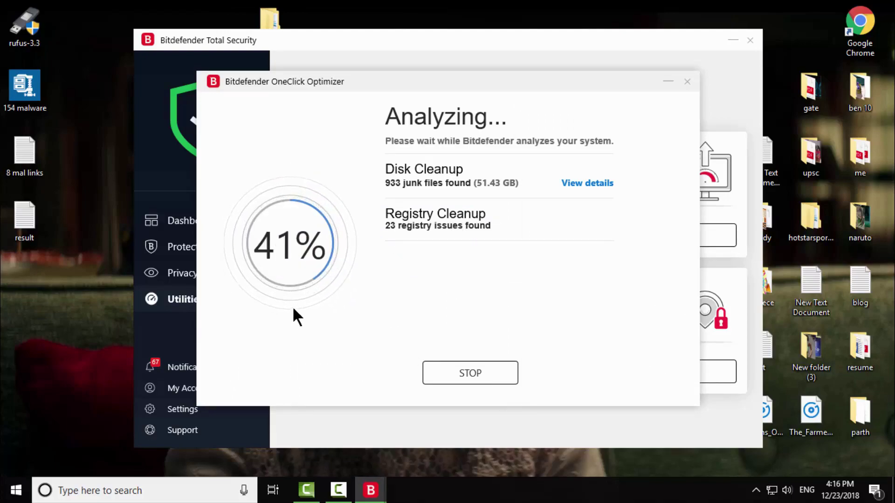
{"action": "left_click", "coordinate": [467, 375]}
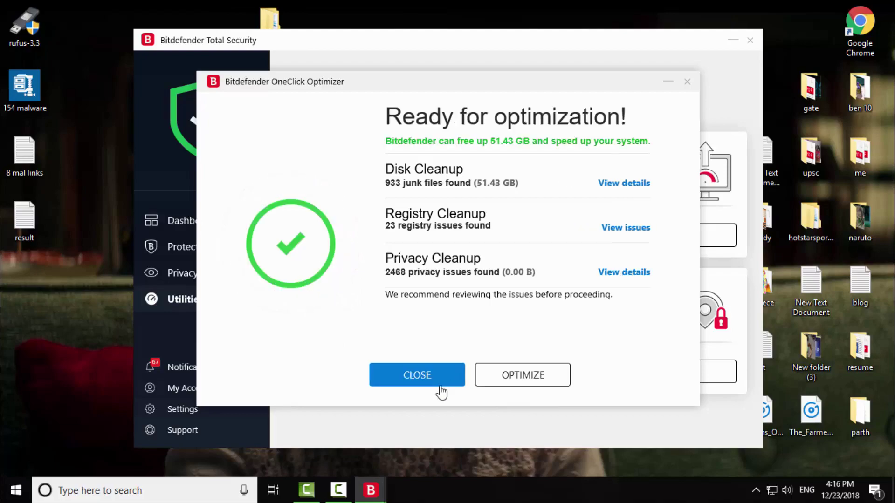
{"action": "left_click", "coordinate": [386, 381]}
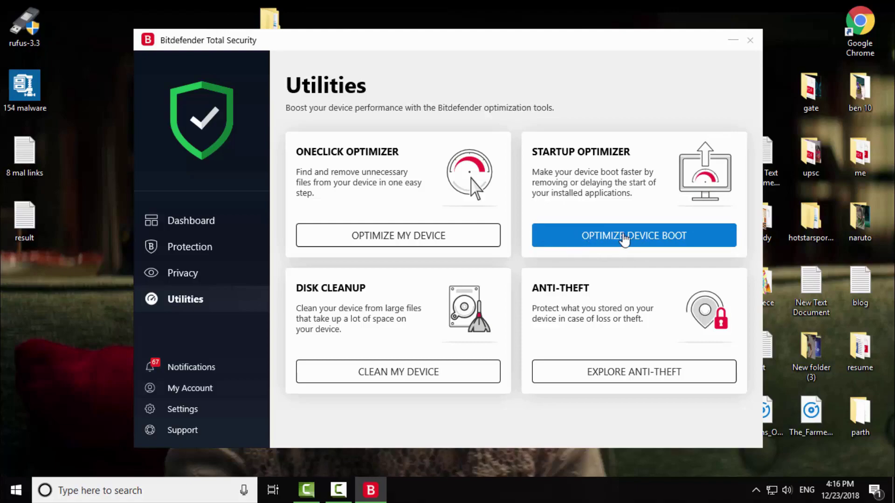
{"action": "left_click", "coordinate": [203, 222]}
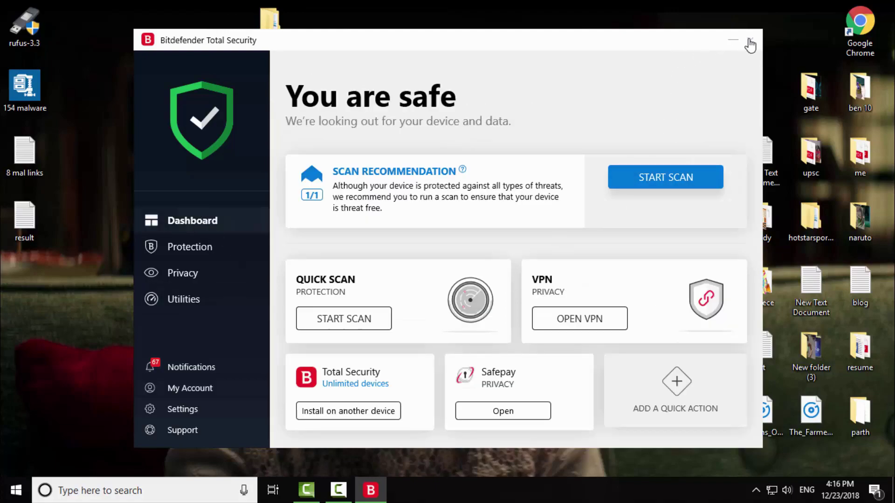
{"action": "left_click", "coordinate": [750, 44]}
- Open '8 mal links' and load venkindead.zone/setup.exe in Chrome, which Bitdefender blocks
{"action": "double_click", "coordinate": [26, 155]}
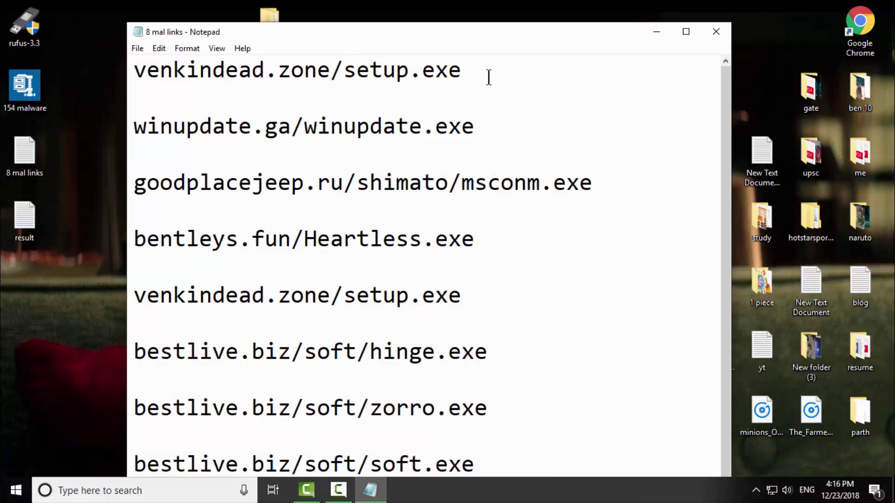
{"action": "left_click_drag", "start_coordinate": [463, 70], "coordinate": [123, 65]}
{"action": "right_click", "coordinate": [173, 68]}
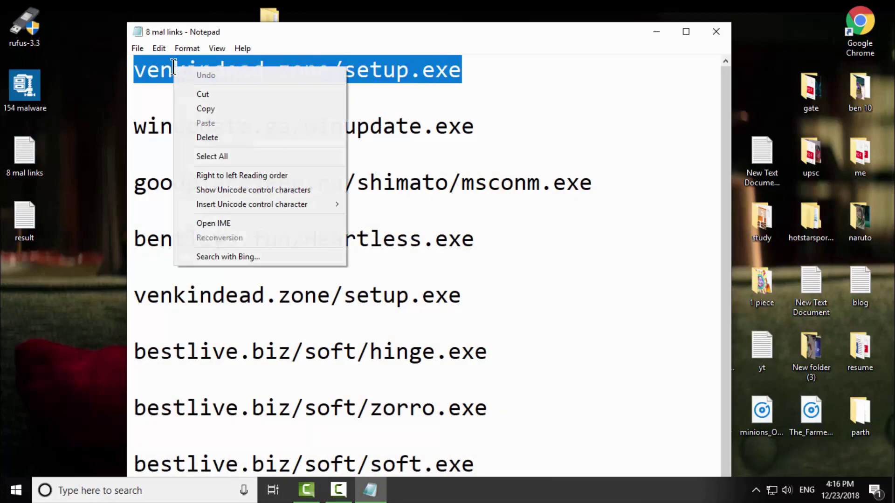
{"action": "left_click", "coordinate": [203, 109]}
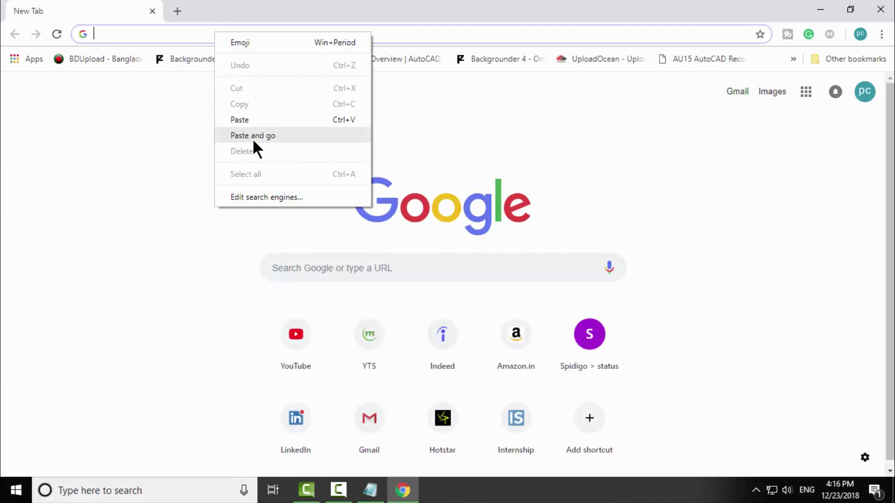
{"action": "left_click", "coordinate": [252, 136]}
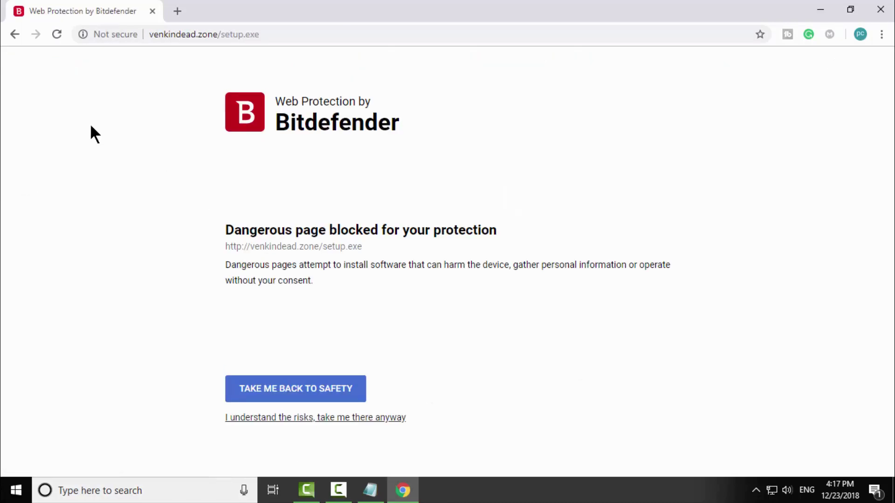
- Copy the winupdate.ga/winupdate.exe link and ready it for pasting into Chrome's address bar
{"action": "left_click", "coordinate": [370, 489]}
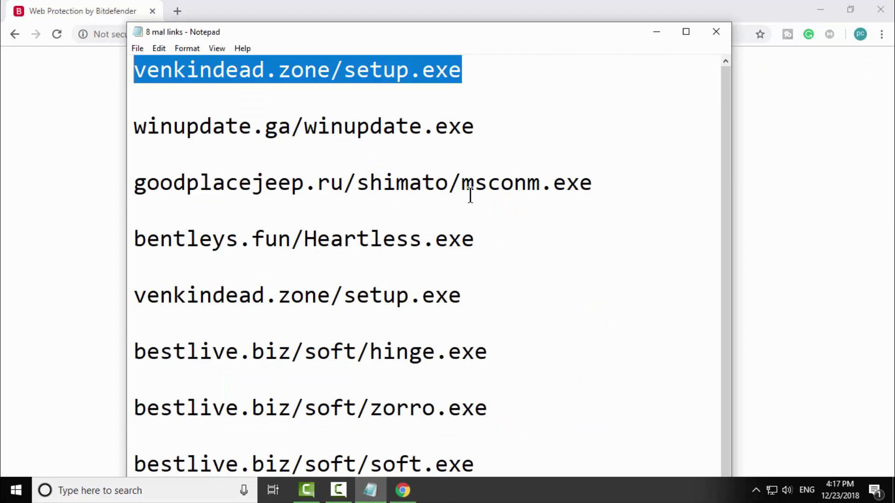
{"action": "left_click_drag", "start_coordinate": [480, 126], "coordinate": [140, 97]}
{"action": "right_click", "coordinate": [160, 130]}
{"action": "left_click", "coordinate": [187, 173]}
{"action": "left_click", "coordinate": [145, 14]}
{"action": "left_click", "coordinate": [158, 34]}
{"action": "right_click", "coordinate": [158, 33]}
- Load the winupdate.ga link, then goodplacejeep.ru/shimato/msconm.exe, which Bitdefender blocks
{"action": "left_click", "coordinate": [194, 140]}
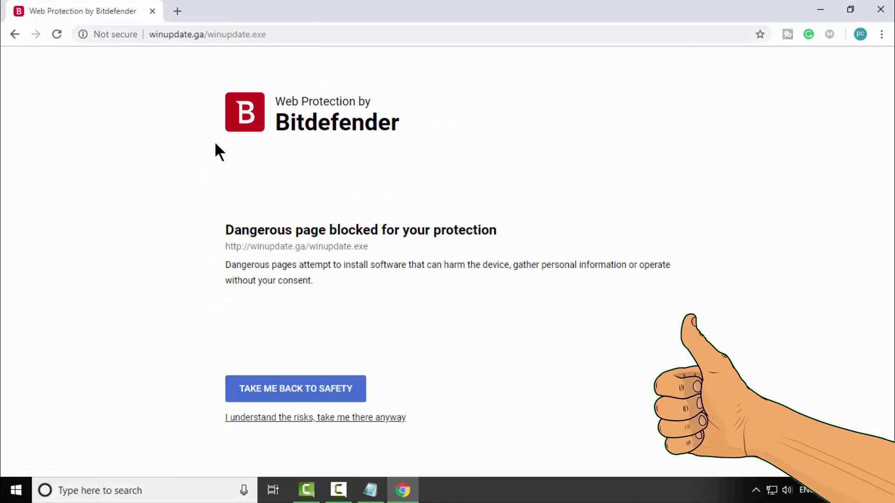
{"action": "left_click", "coordinate": [370, 490]}
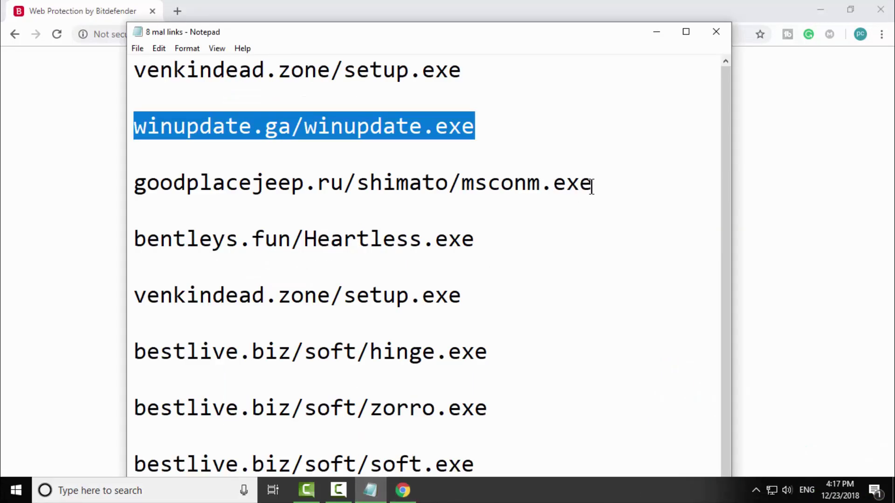
{"action": "left_click_drag", "start_coordinate": [593, 184], "coordinate": [198, 163]}
{"action": "right_click", "coordinate": [190, 183]}
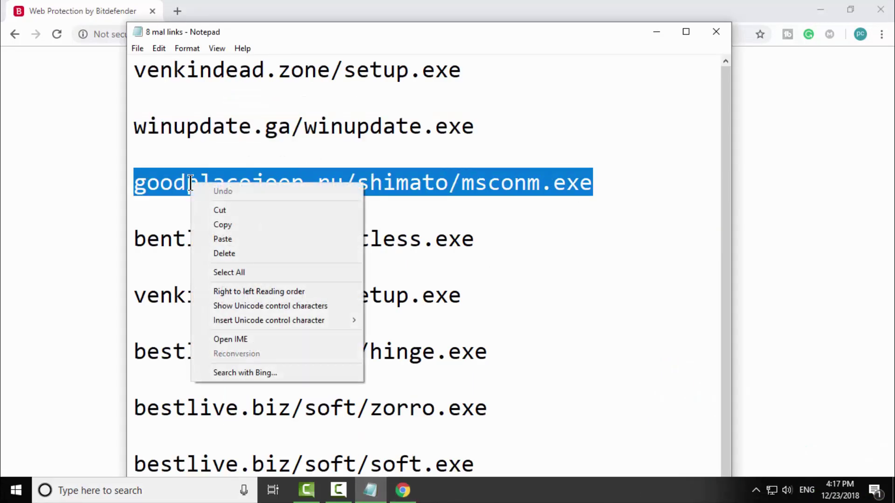
{"action": "left_click", "coordinate": [225, 223]}
{"action": "left_click", "coordinate": [83, 10]}
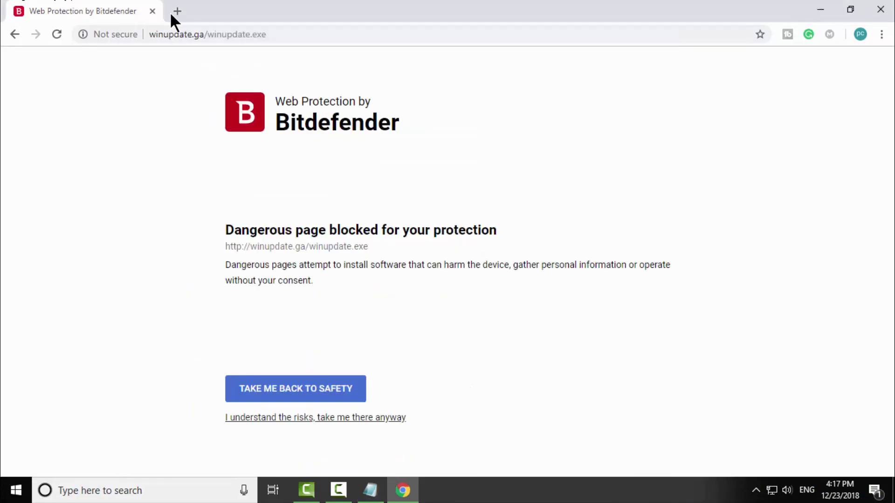
{"action": "left_click", "coordinate": [200, 34]}
{"action": "right_click", "coordinate": [201, 34]}
{"action": "left_click", "coordinate": [239, 136]}
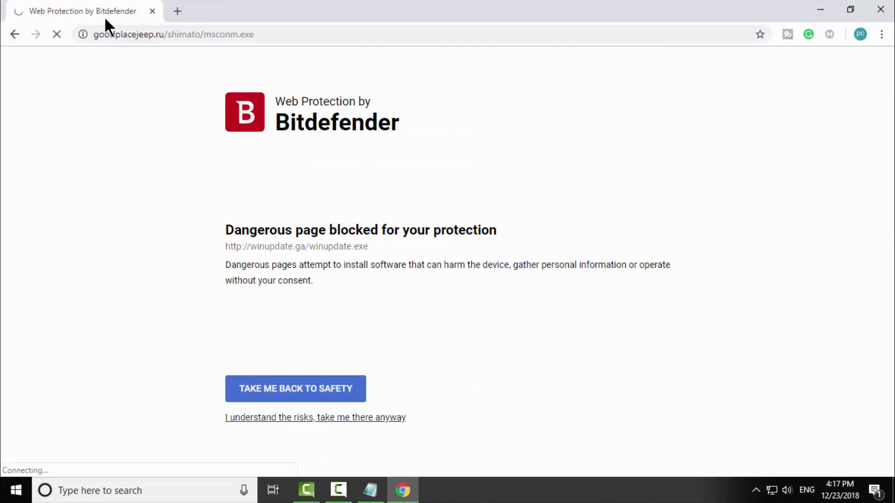
- Copy the bentleys.fun/Heartless.exe link and load it in Chrome
{"action": "left_click", "coordinate": [372, 490]}
{"action": "left_click_drag", "start_coordinate": [485, 241], "coordinate": [40, 226]}
{"action": "right_click", "coordinate": [169, 239]}
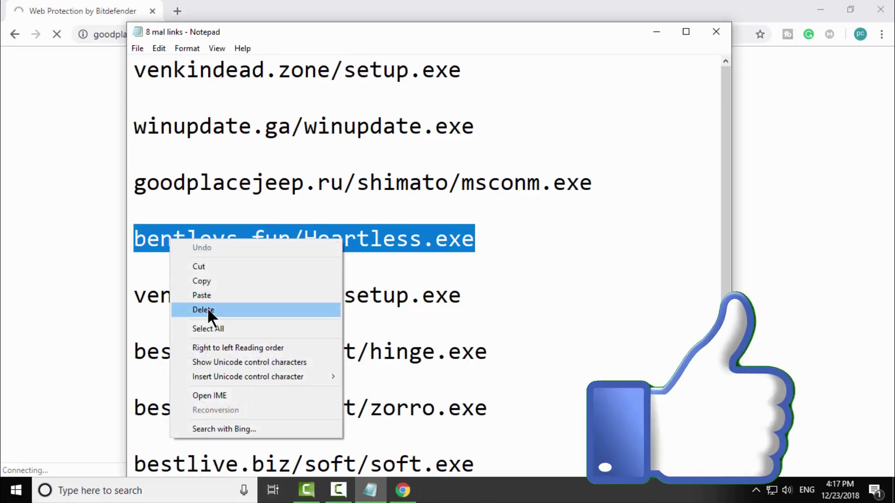
{"action": "left_click", "coordinate": [213, 278]}
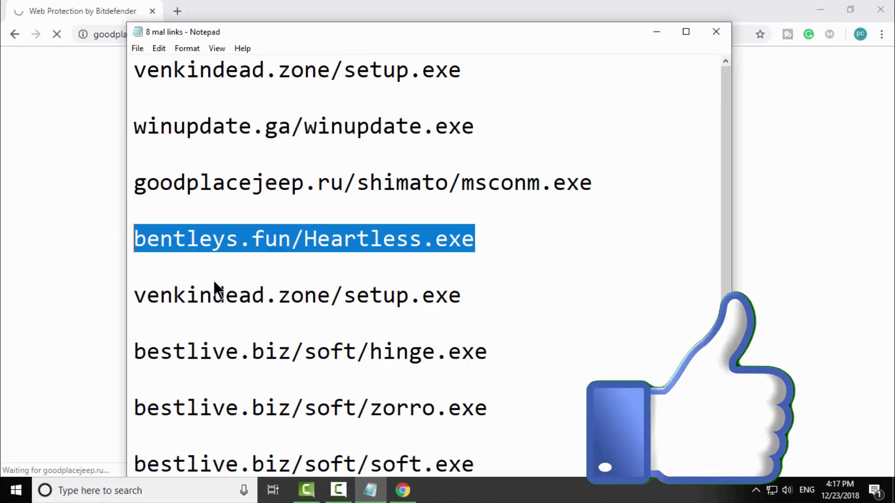
{"action": "left_click", "coordinate": [91, 10]}
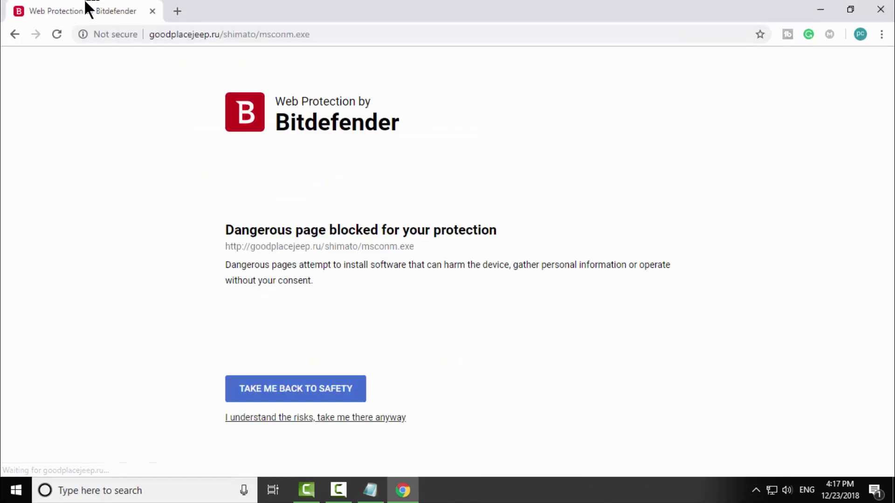
{"action": "left_click", "coordinate": [184, 34]}
{"action": "right_click", "coordinate": [185, 34]}
{"action": "left_click", "coordinate": [221, 142]}
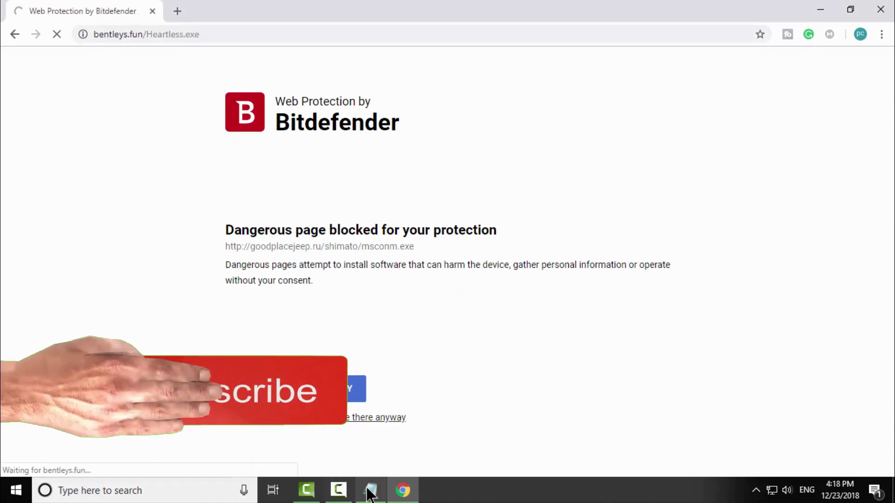
- Copy the venkindead.zone/setup.exe link again and load it in Chrome
{"action": "left_click", "coordinate": [371, 491]}
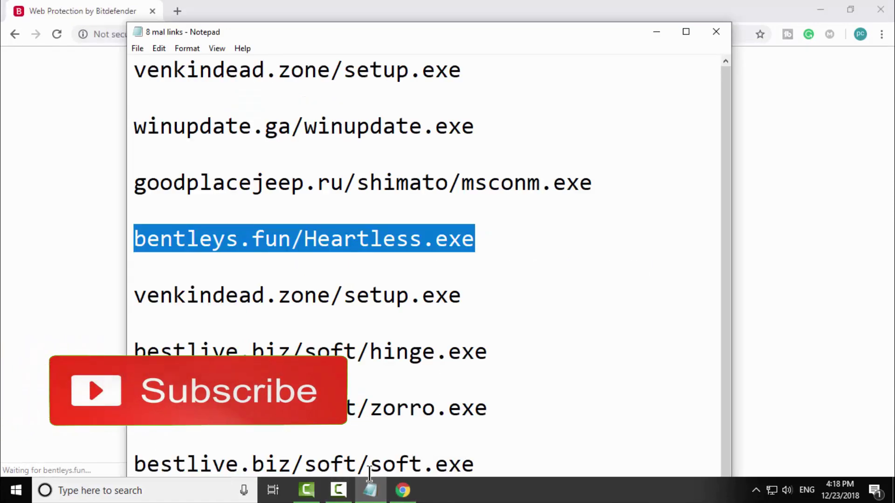
{"action": "left_click_drag", "start_coordinate": [461, 299], "coordinate": [344, 295]}
{"action": "left_click_drag", "start_coordinate": [287, 295], "coordinate": [135, 296]}
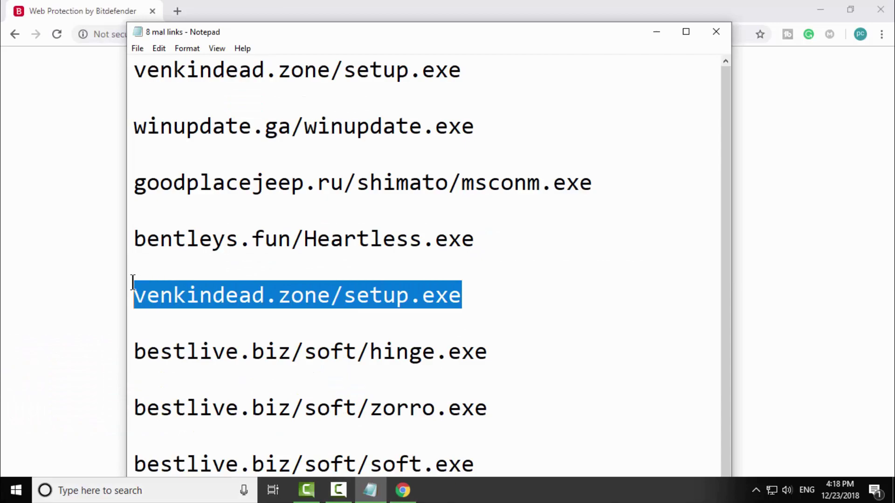
{"action": "right_click", "coordinate": [156, 288]}
{"action": "left_click", "coordinate": [203, 126]}
{"action": "left_click", "coordinate": [84, 10]}
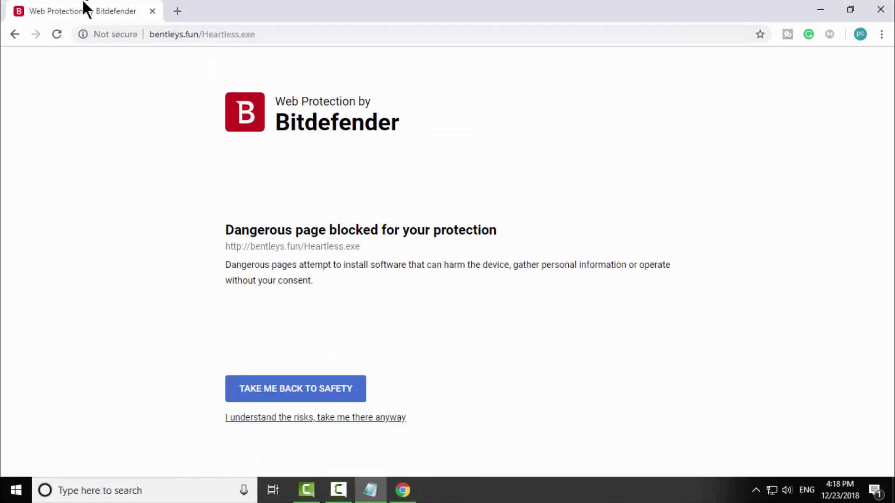
{"action": "left_click", "coordinate": [195, 34]}
{"action": "right_click", "coordinate": [195, 34]}
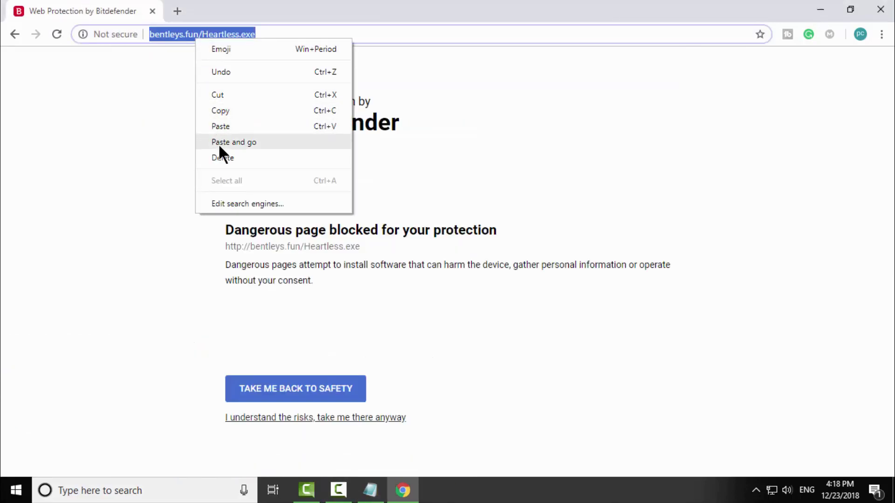
{"action": "left_click", "coordinate": [231, 142]}
- Load bestlive.biz/soft/hinge.exe, which downloads, then the zorro.exe link, which is blocked
{"action": "left_click", "coordinate": [370, 490]}
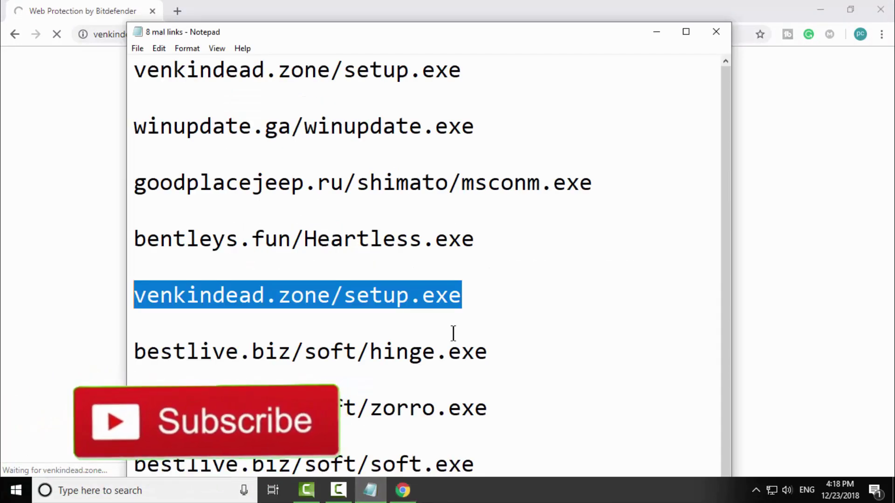
{"action": "left_click_drag", "start_coordinate": [487, 352], "coordinate": [303, 352]}
{"action": "left_click_drag", "start_coordinate": [228, 350], "coordinate": [105, 343]}
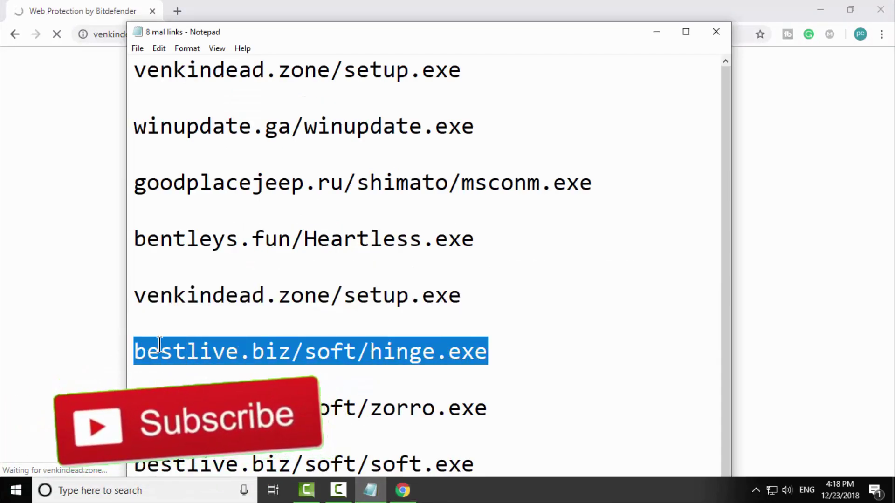
{"action": "right_click", "coordinate": [159, 145]}
{"action": "left_click", "coordinate": [219, 187]}
{"action": "left_click", "coordinate": [77, 31]}
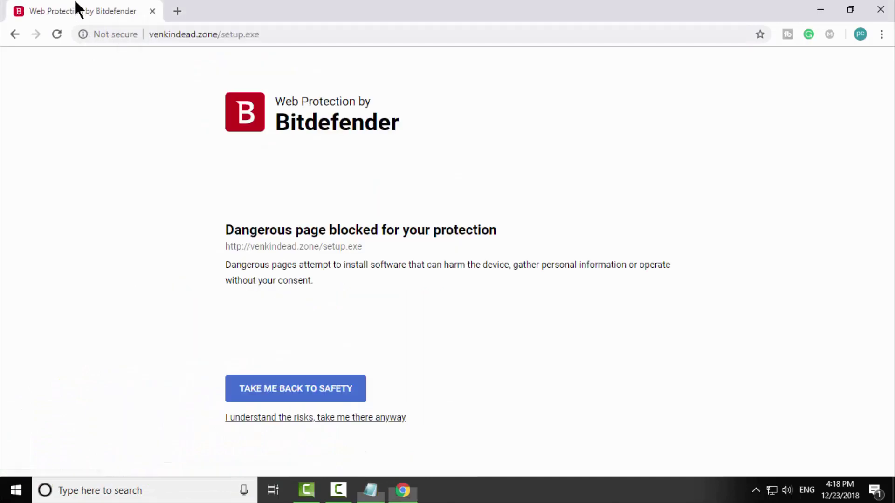
{"action": "right_click", "coordinate": [173, 33]}
{"action": "left_click", "coordinate": [211, 136]}
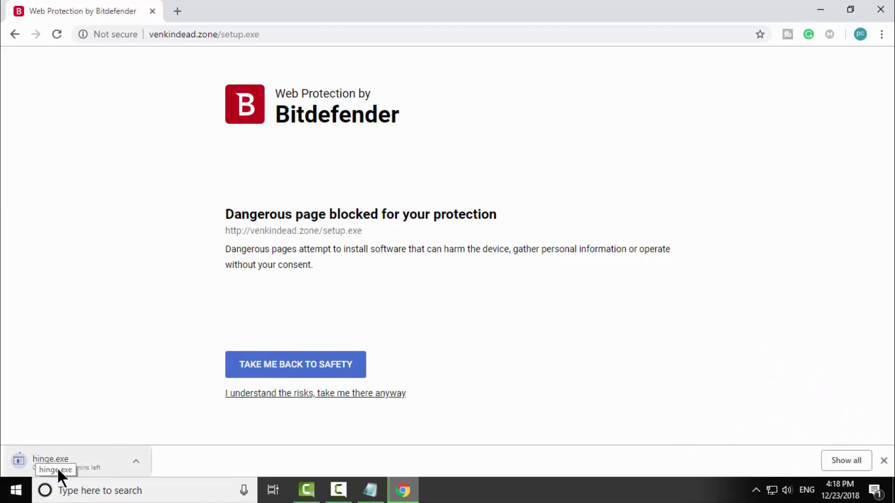
{"action": "left_click", "coordinate": [163, 34]}
{"action": "right_click", "coordinate": [177, 34]}
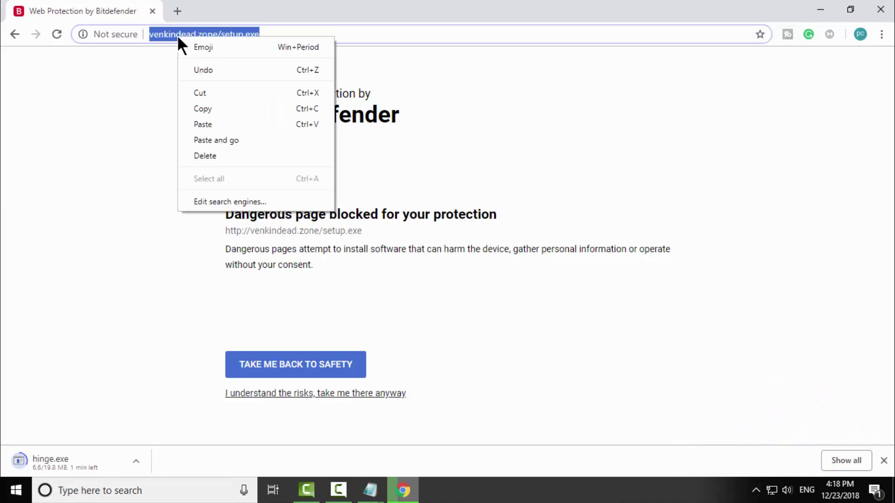
{"action": "left_click", "coordinate": [216, 140]}
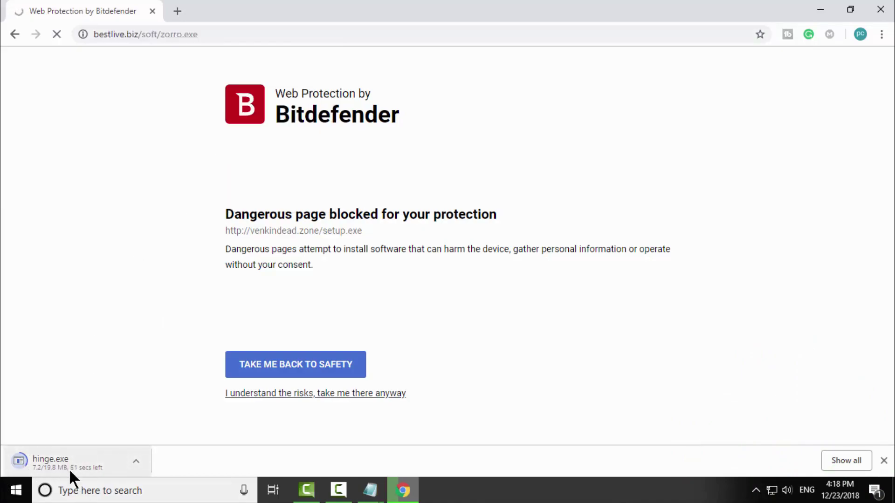
- Load the blocked bestlive.biz/soft/soft.exe link, then view result.txt showing 87.5% detection
{"action": "left_click", "coordinate": [370, 490]}
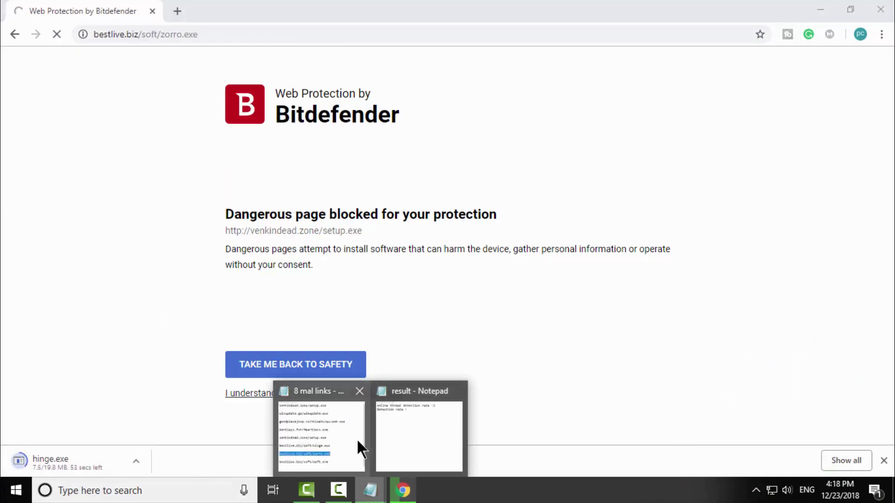
{"action": "left_click", "coordinate": [320, 430]}
{"action": "scroll", "coordinate": [392, 368], "scroll_direction": "down", "scroll_amount": 1}
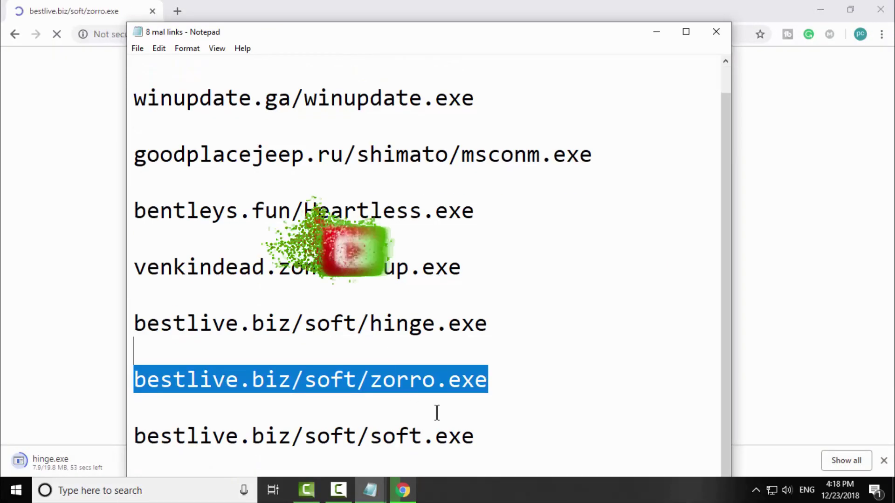
{"action": "left_click_drag", "start_coordinate": [481, 437], "coordinate": [122, 429]}
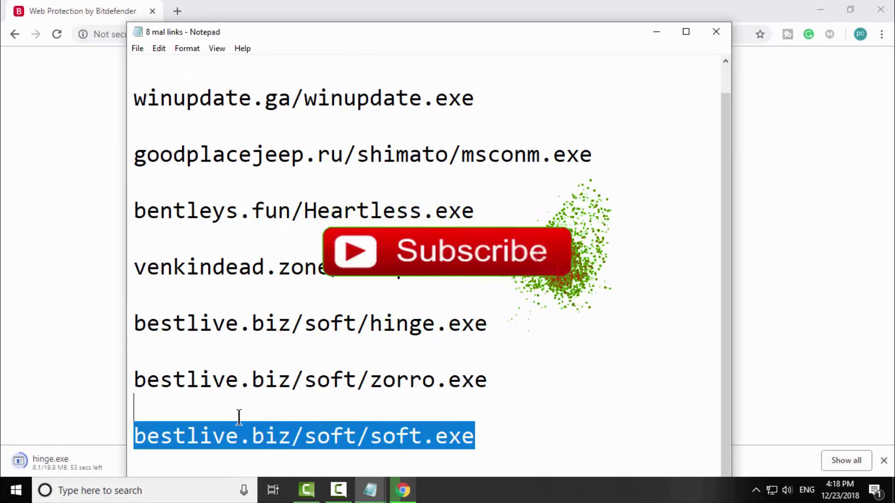
{"action": "right_click", "coordinate": [168, 447]}
{"action": "left_click", "coordinate": [206, 289]}
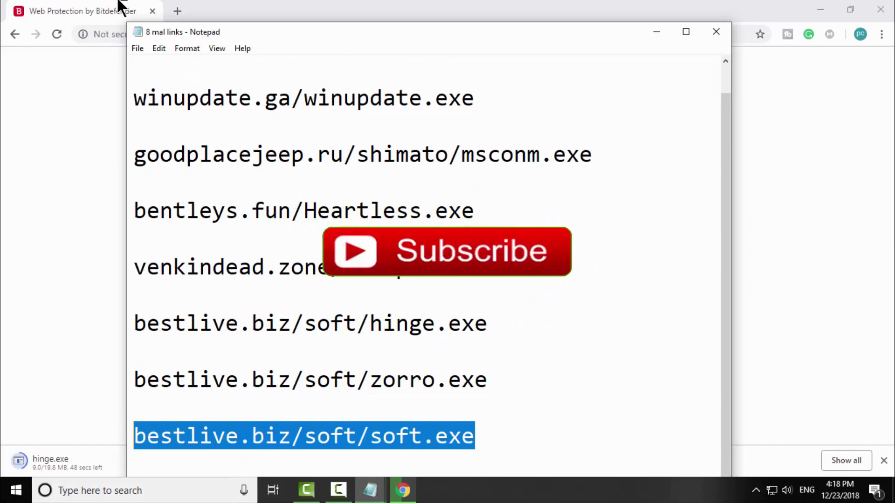
{"action": "left_click", "coordinate": [116, 10]}
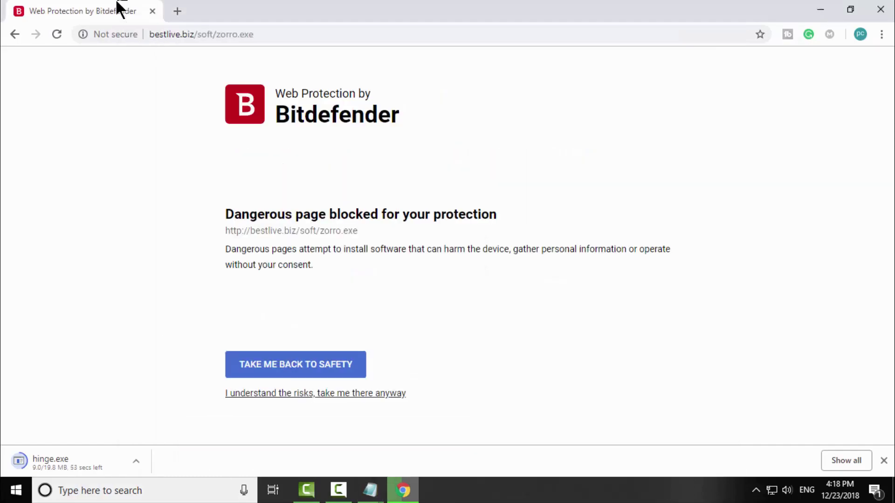
{"action": "left_click", "coordinate": [210, 34]}
{"action": "right_click", "coordinate": [237, 34]}
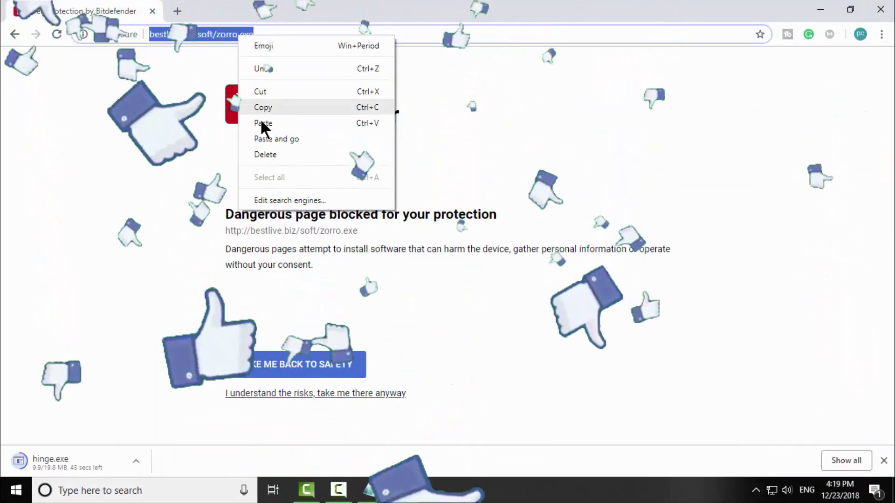
{"action": "left_click", "coordinate": [273, 138]}
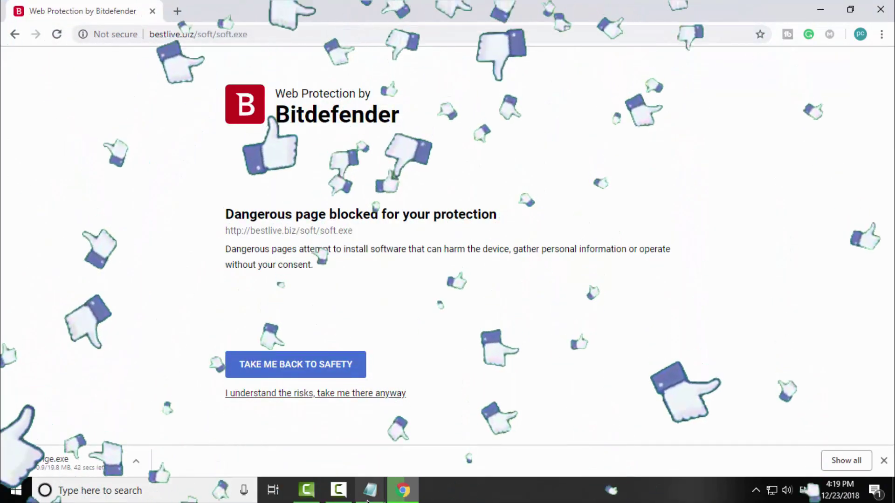
{"action": "left_click", "coordinate": [370, 489]}
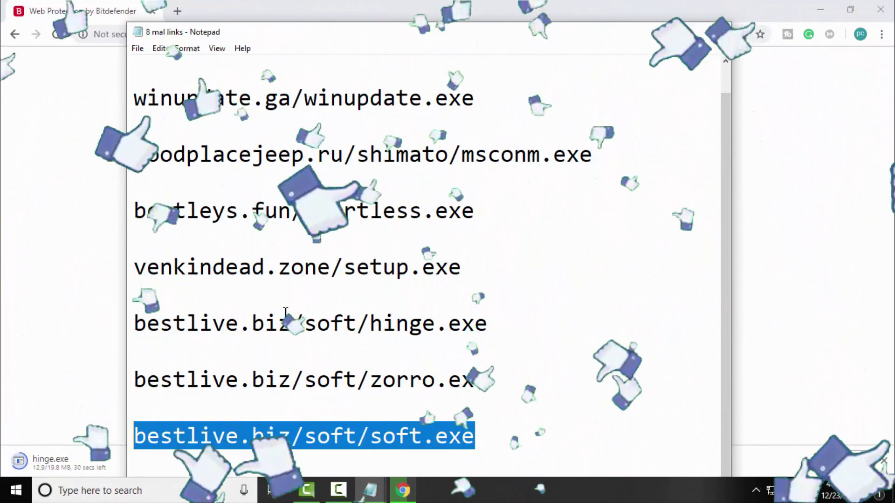
{"action": "key", "text": "alt+Tab"}
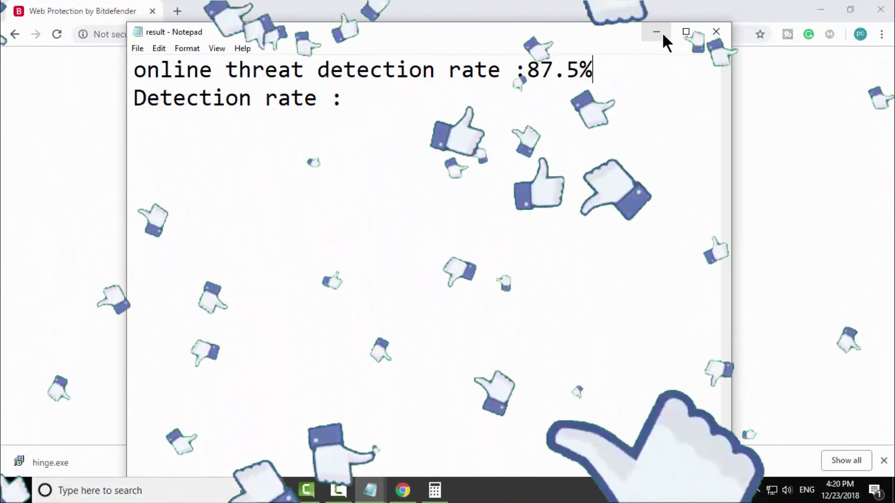
- Minimize the results note, close Chrome, permanently delete hinge.exe, and close the link list
{"action": "left_click", "coordinate": [656, 31]}
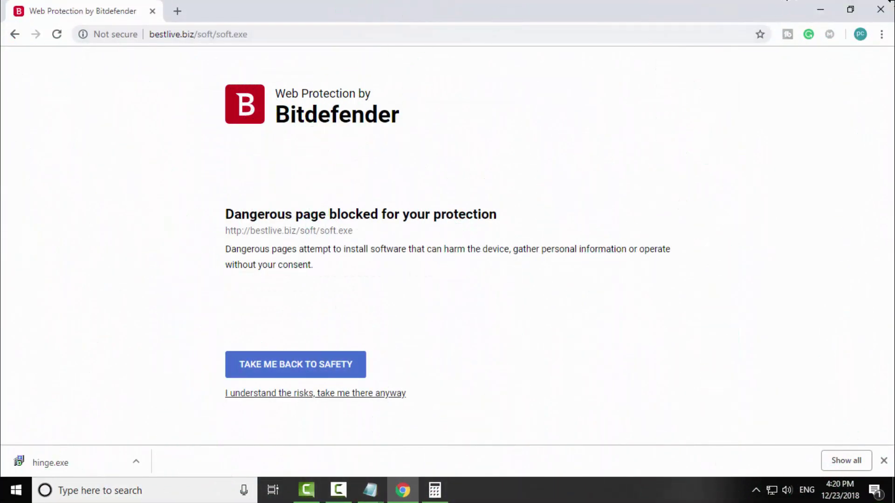
{"action": "left_click", "coordinate": [883, 10]}
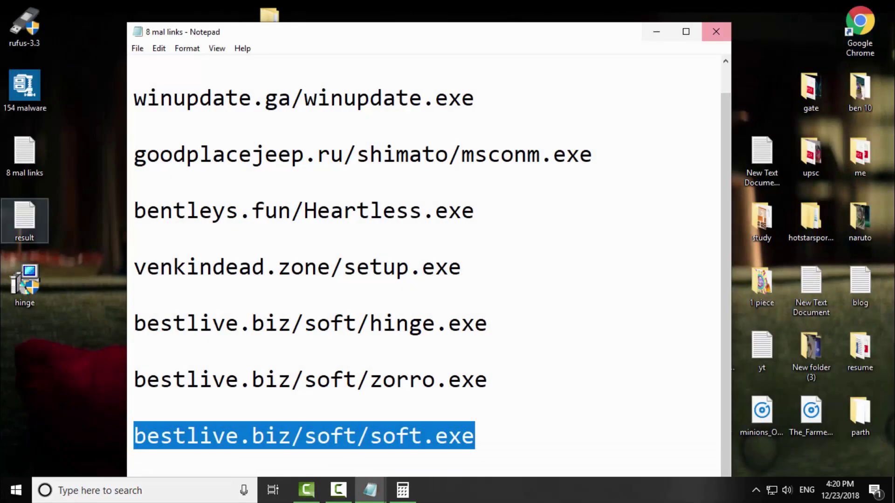
{"action": "left_click", "coordinate": [32, 285]}
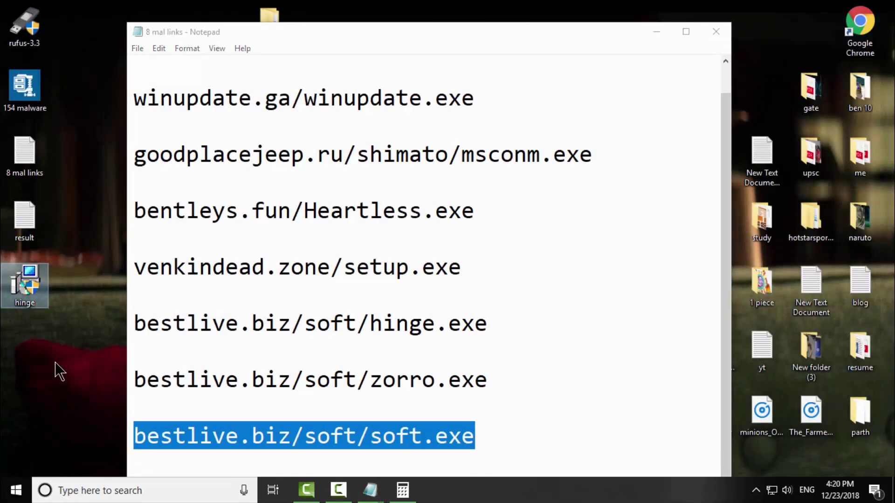
{"action": "key", "text": "shift+Delete"}
{"action": "key", "text": "Return"}
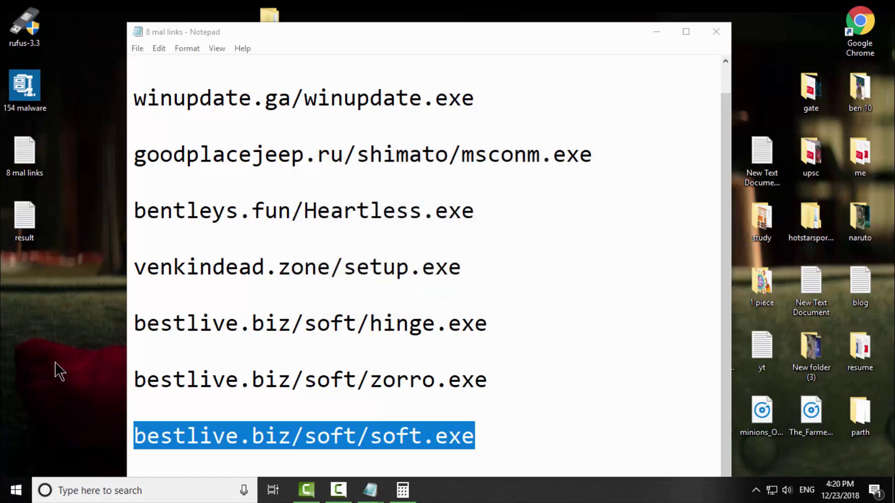
{"action": "left_click", "coordinate": [715, 33]}
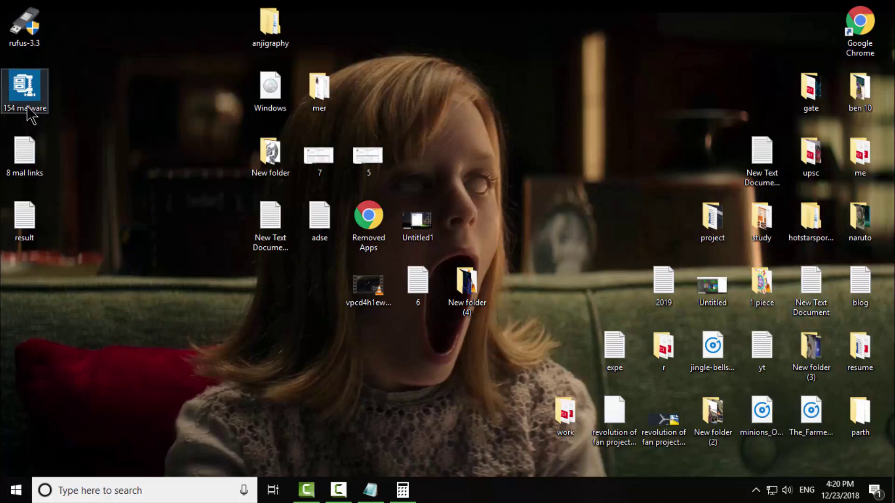
- Run Update Now from Bitdefender's tray menu, then reopen its dashboard from the tray icon
{"action": "left_click", "coordinate": [756, 489]}
{"action": "right_click", "coordinate": [781, 438]}
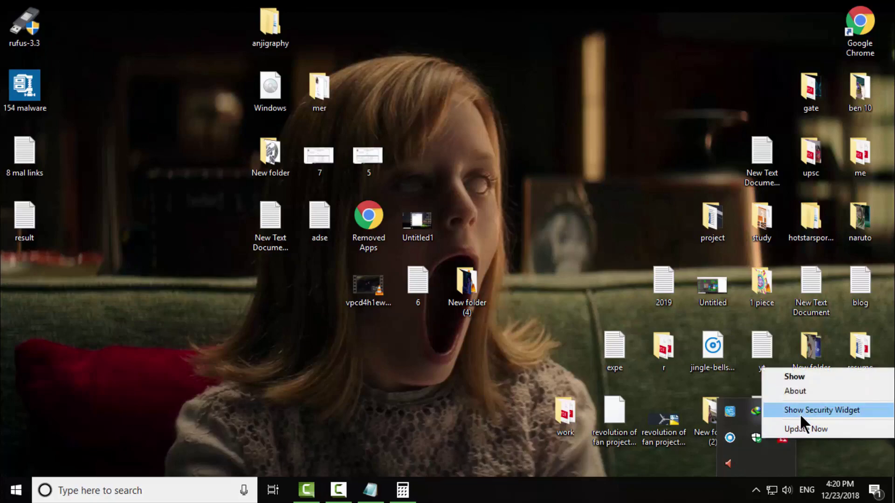
{"action": "left_click", "coordinate": [814, 431]}
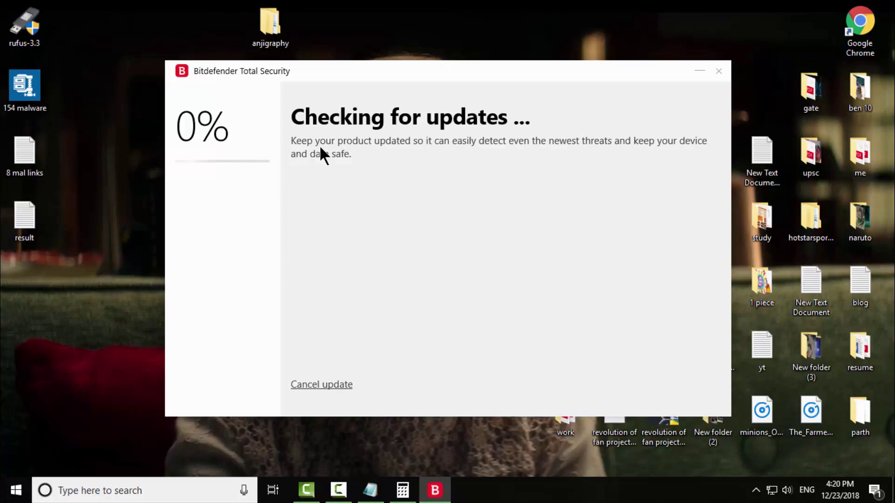
{"action": "left_click", "coordinate": [755, 490]}
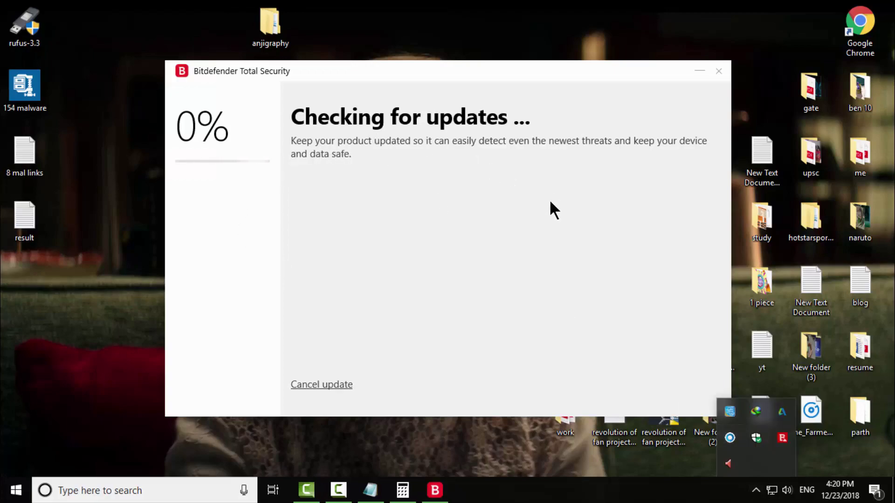
{"action": "left_click", "coordinate": [782, 438]}
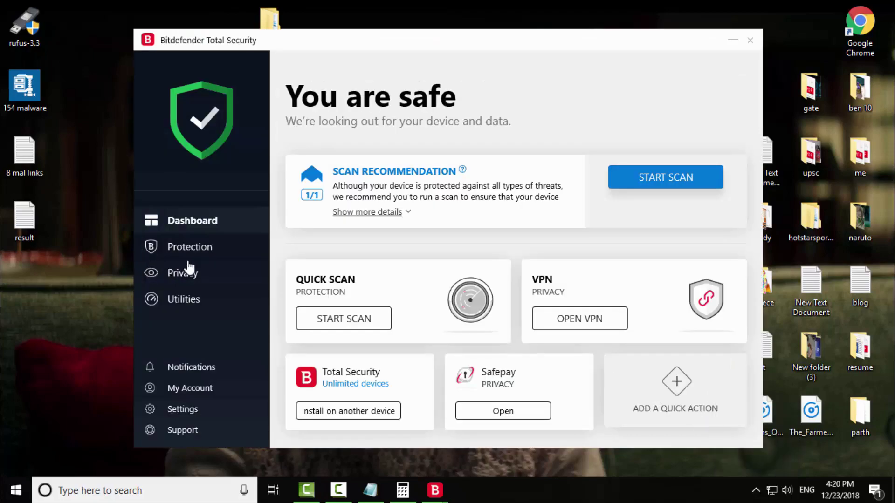
- Switch off the Firewall, disable Bitdefender Shield for 30 minutes, and close Bitdefender's main window
{"action": "left_click", "coordinate": [190, 247]}
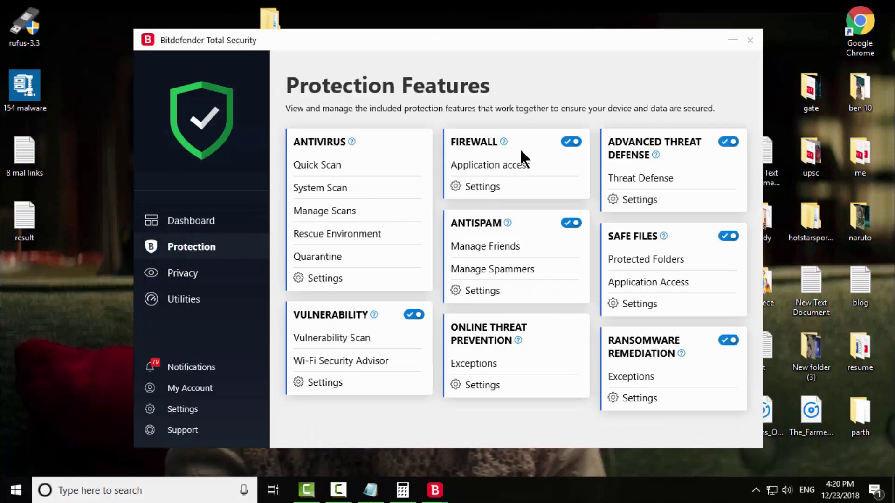
{"action": "left_click", "coordinate": [571, 143]}
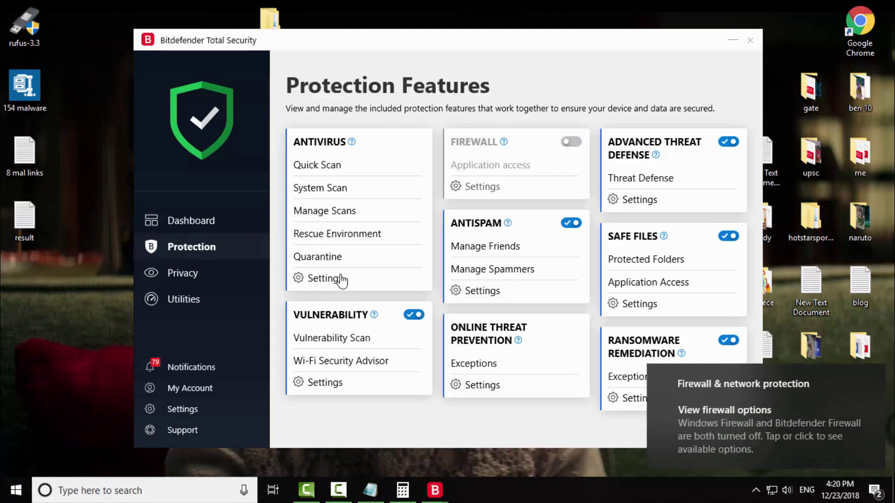
{"action": "left_click", "coordinate": [324, 278]}
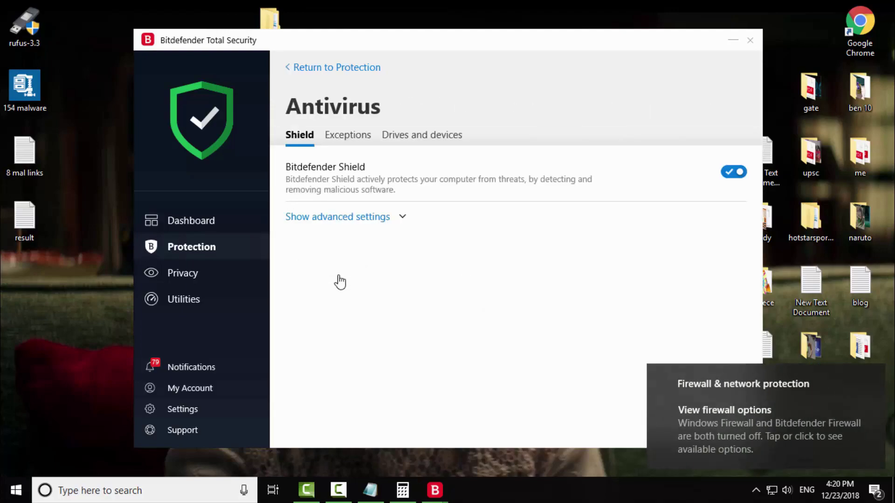
{"action": "left_click", "coordinate": [735, 172]}
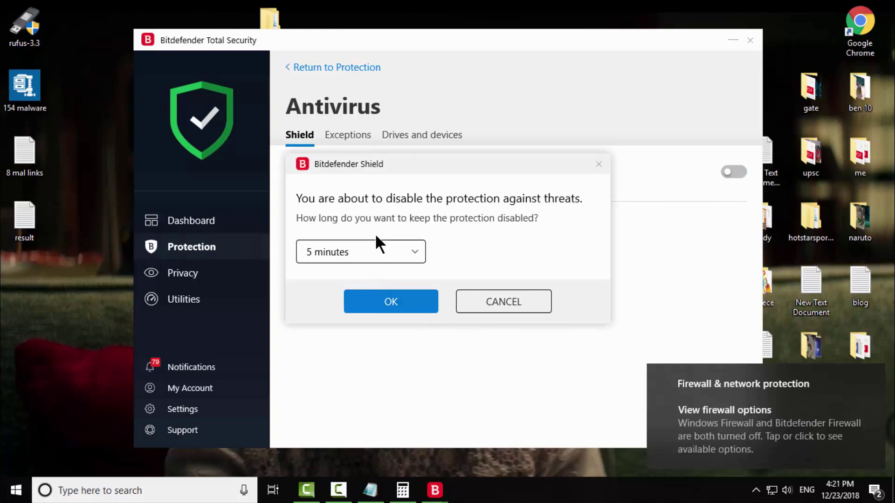
{"action": "left_click", "coordinate": [380, 250]}
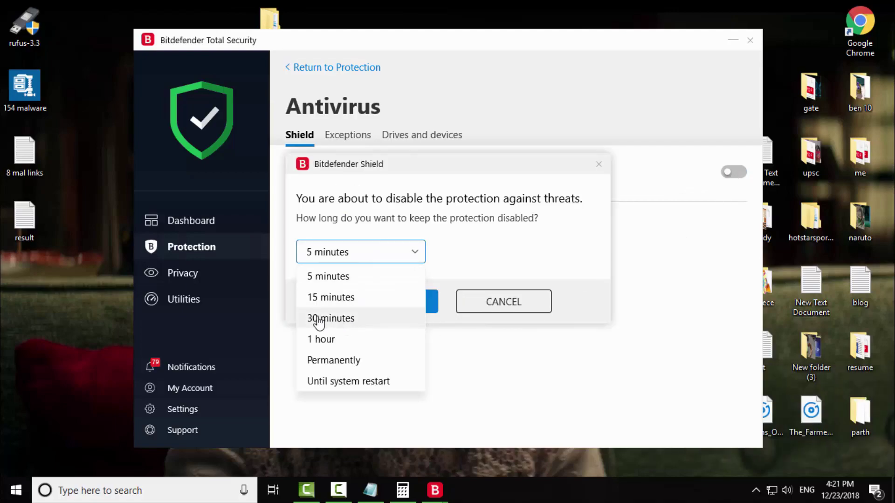
{"action": "left_click", "coordinate": [337, 319]}
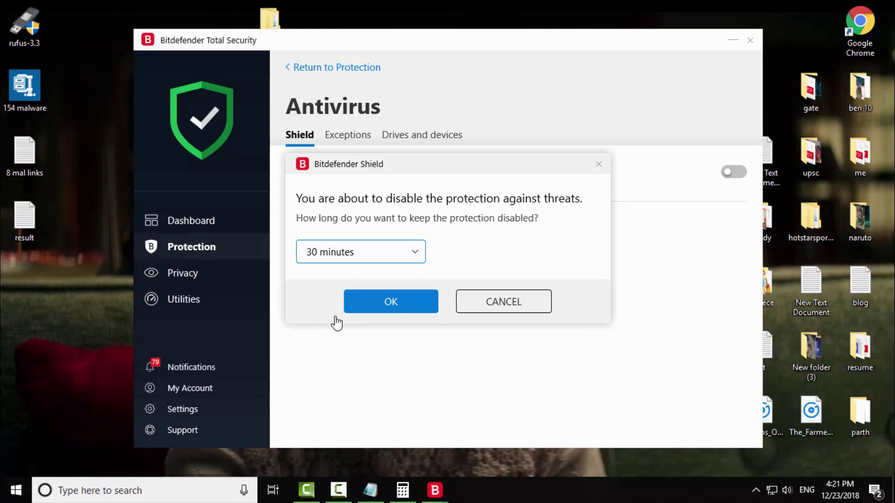
{"action": "left_click", "coordinate": [383, 306]}
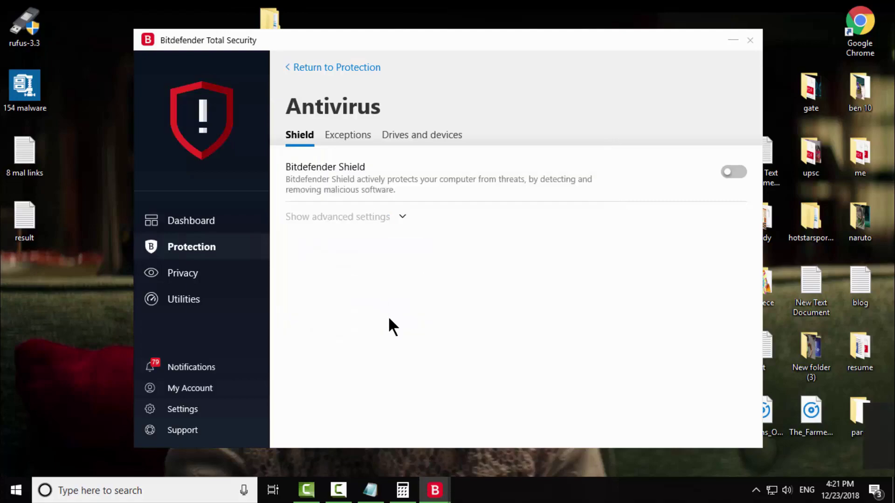
{"action": "left_click", "coordinate": [756, 44]}
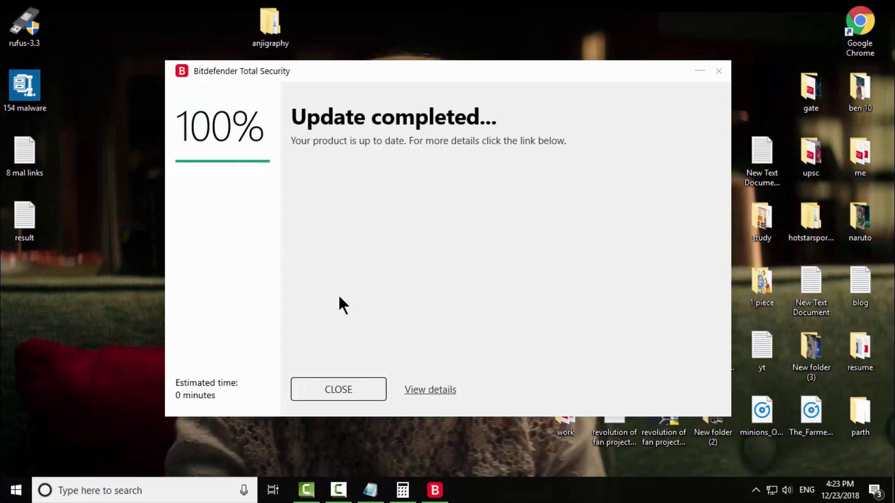
- Close the update window and extract the '154 malware' archive to the desktop with 7-Zip
{"action": "left_click", "coordinate": [338, 389]}
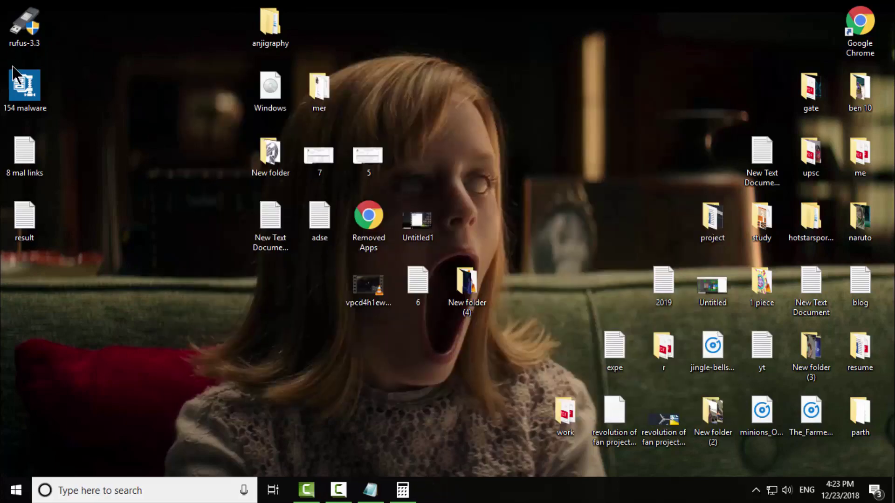
{"action": "right_click", "coordinate": [21, 90]}
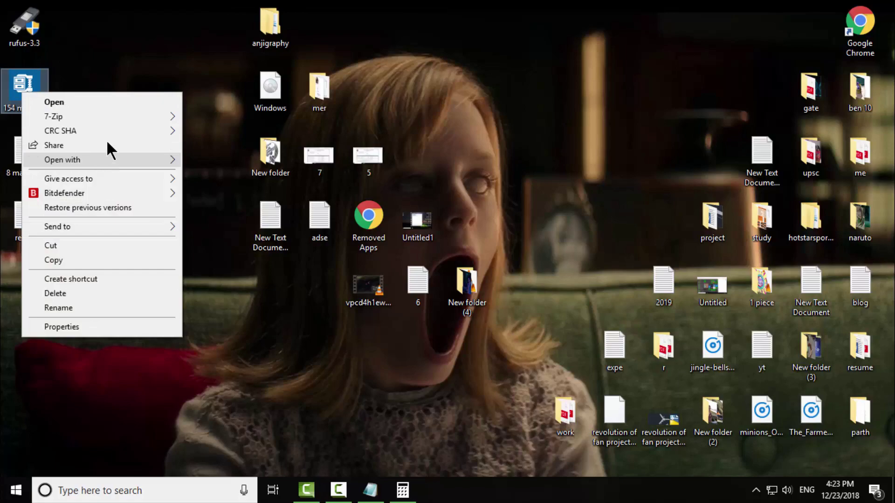
{"action": "mouse_move", "coordinate": [54, 117]}
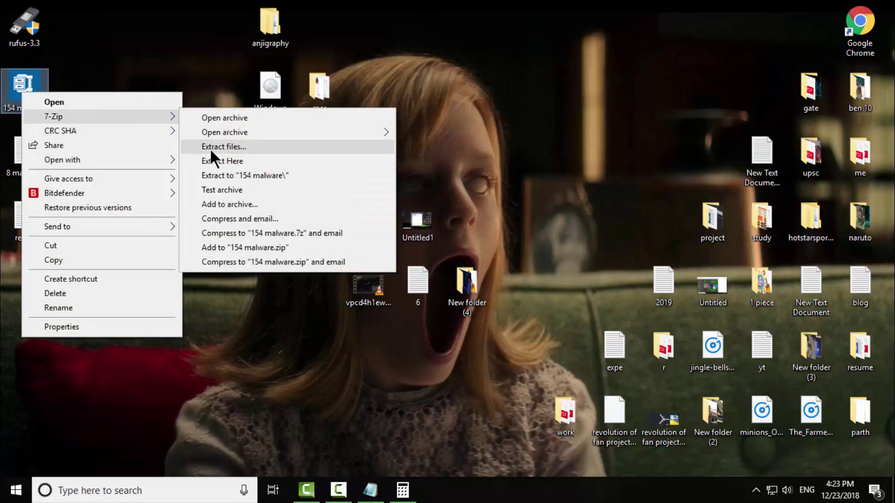
{"action": "left_click", "coordinate": [221, 161]}
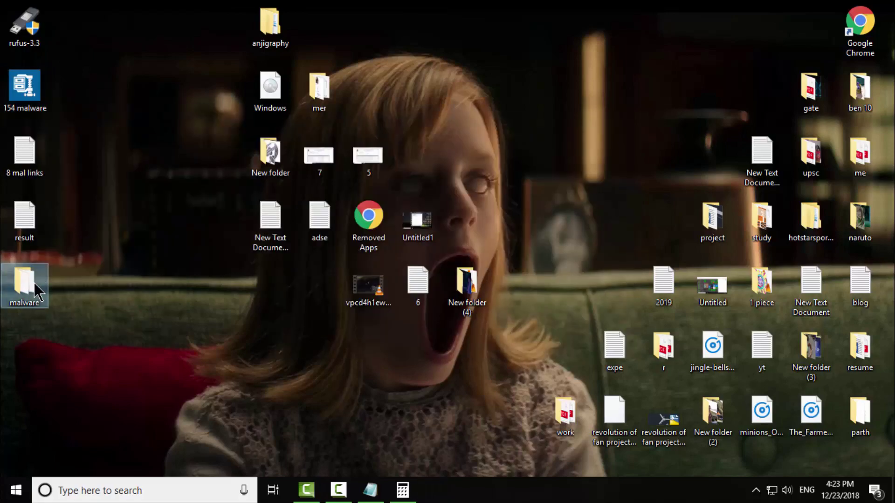
- Check that the extracted malware folder holds 154 files, then close it and select the folder
{"action": "double_click", "coordinate": [29, 285]}
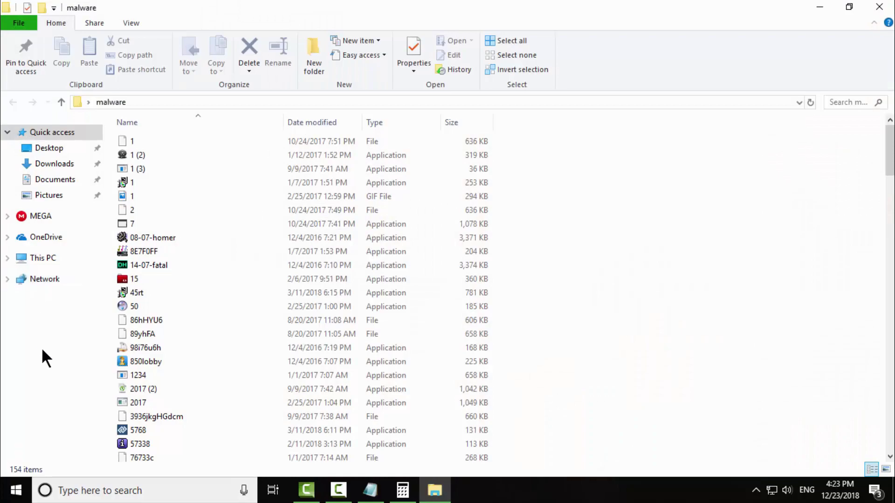
{"action": "left_click", "coordinate": [879, 8]}
{"action": "left_click", "coordinate": [29, 286]}
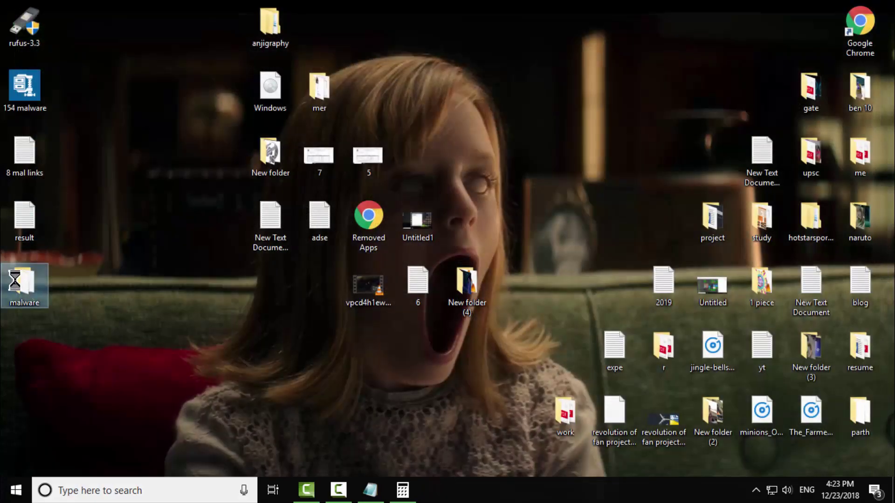
- Scan the malware folder with Bitdefender and set all detected threats to Delete
{"action": "right_click", "coordinate": [26, 285]}
{"action": "mouse_move", "coordinate": [70, 318]}
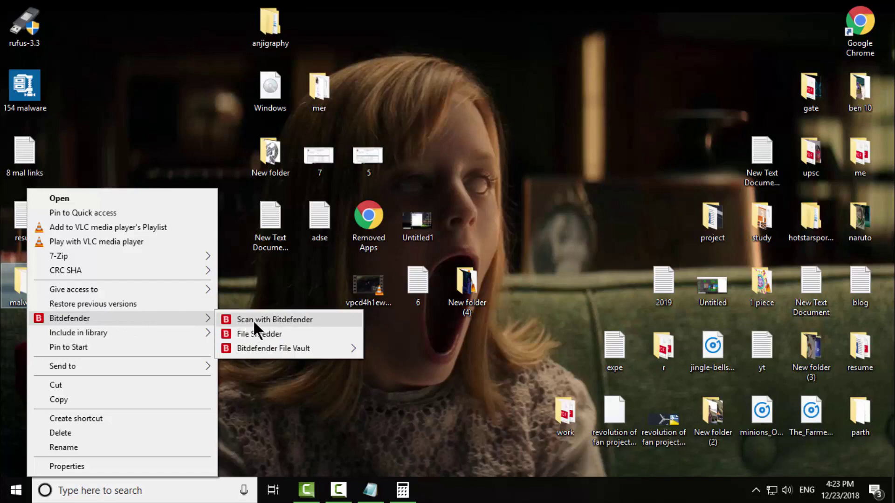
{"action": "left_click", "coordinate": [253, 319]}
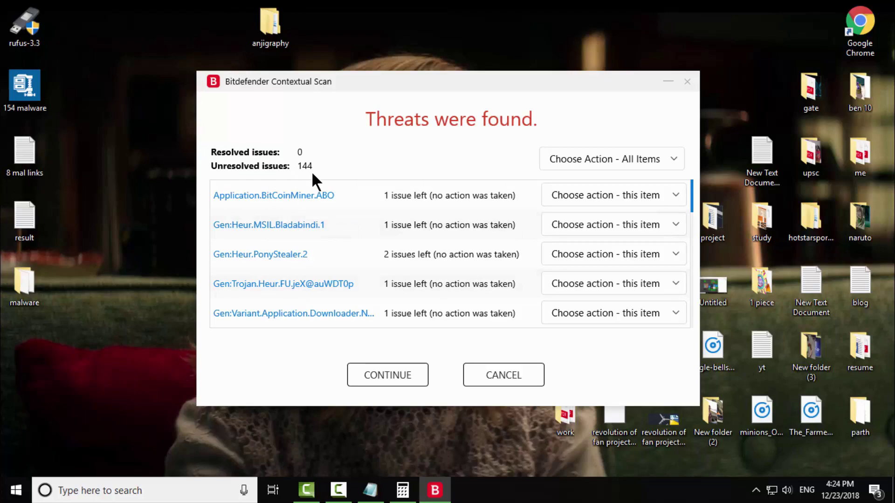
{"action": "left_click", "coordinate": [650, 159]}
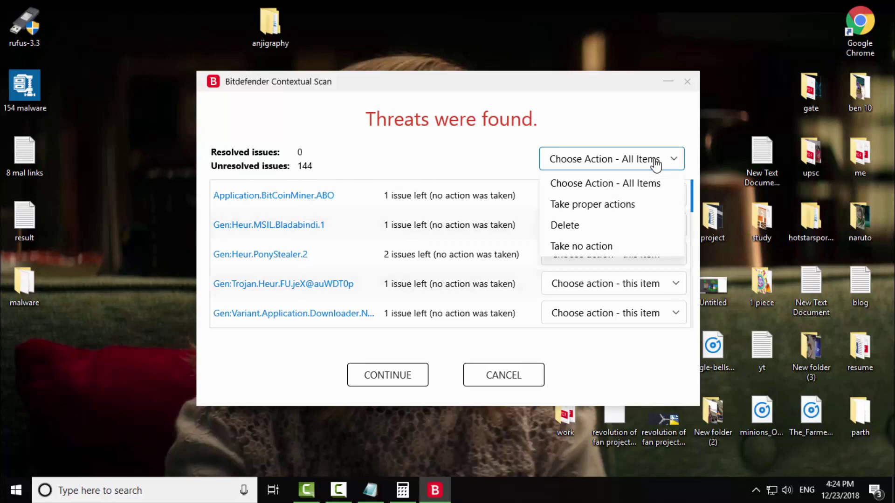
{"action": "left_click", "coordinate": [565, 225]}
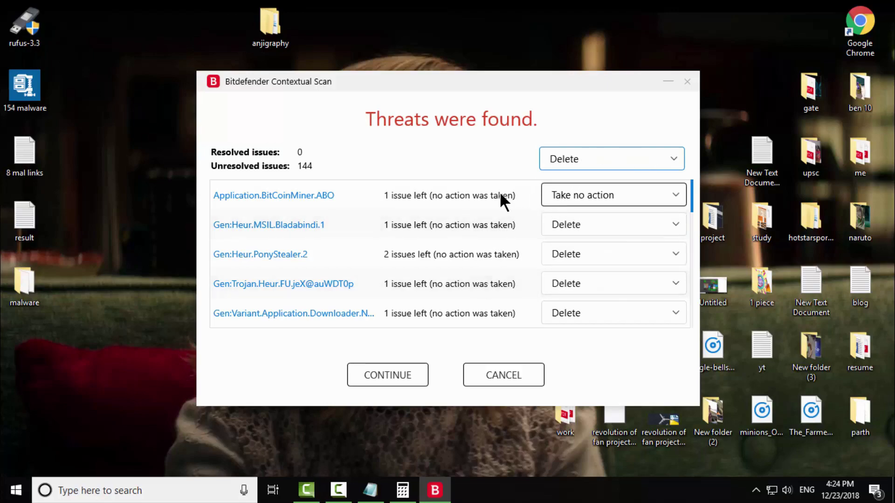
- Set the BitCoinMiner entry to 'Take proper actions' and continue
{"action": "left_click", "coordinate": [606, 201]}
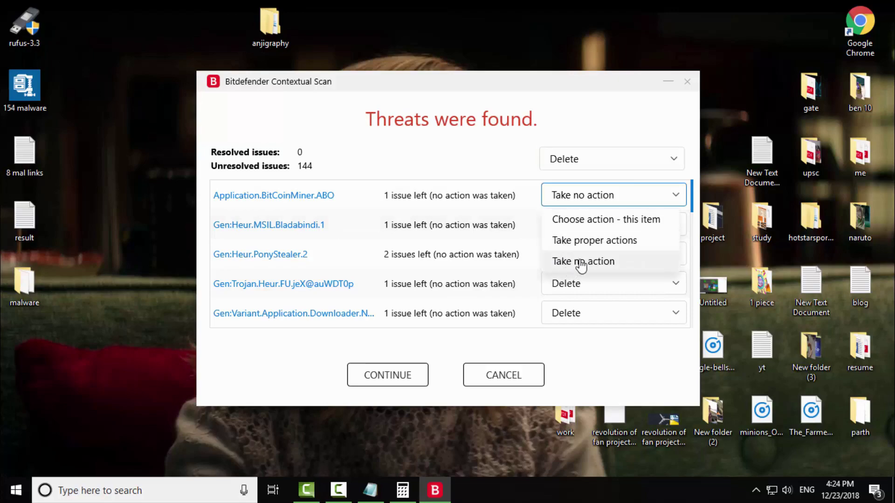
{"action": "left_click", "coordinate": [598, 243]}
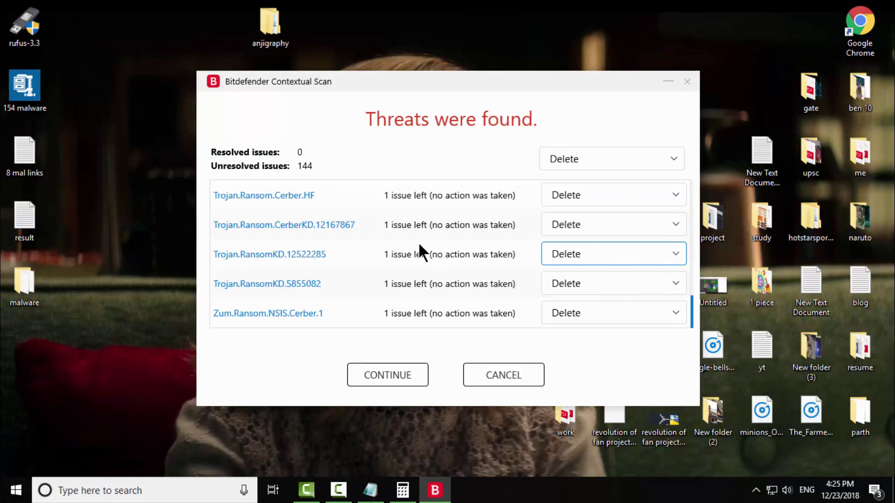
{"action": "left_click", "coordinate": [387, 375]}
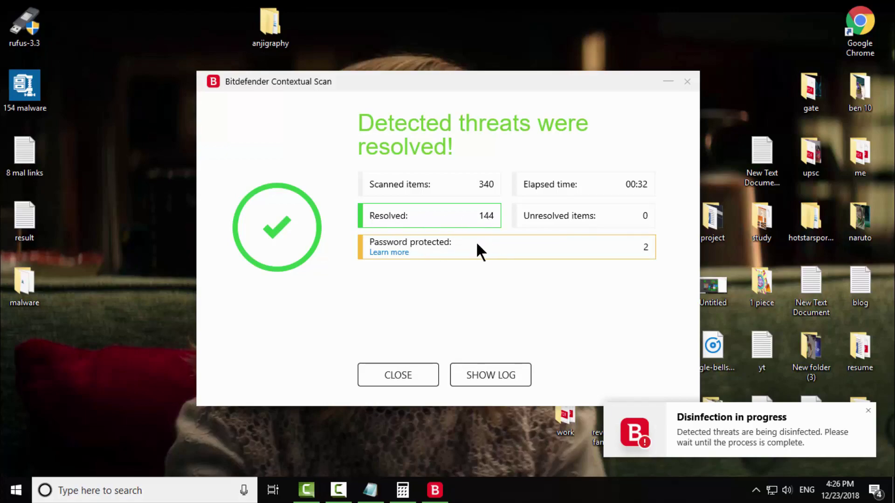
- Open the malware folder to confirm only 11 items remain
{"action": "double_click", "coordinate": [25, 286]}
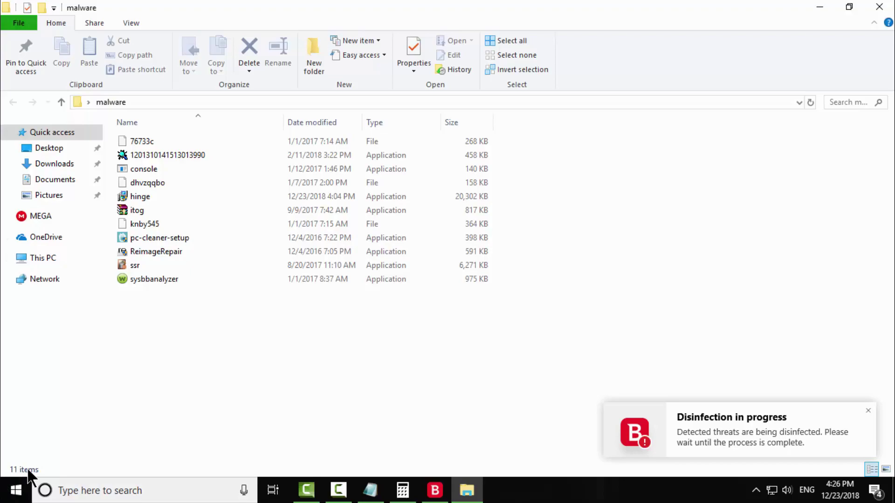
- Close the malware folder window to return to Bitdefender's scan results
{"action": "left_click", "coordinate": [882, 10]}
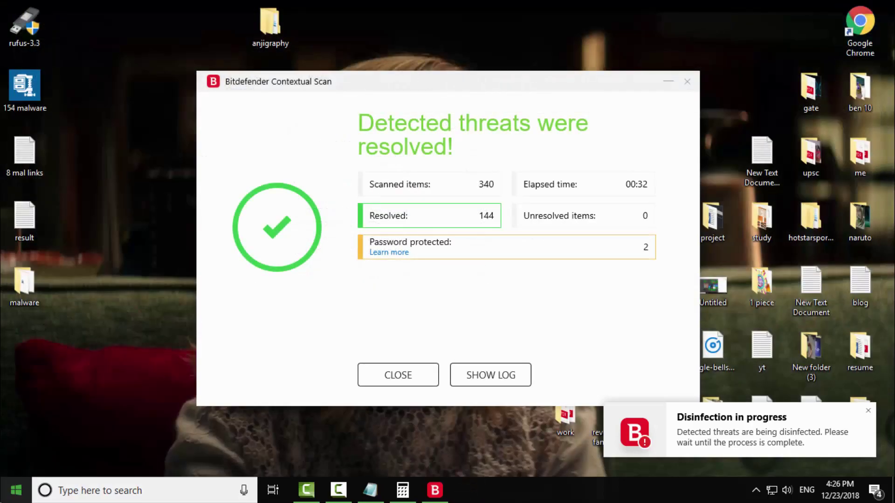